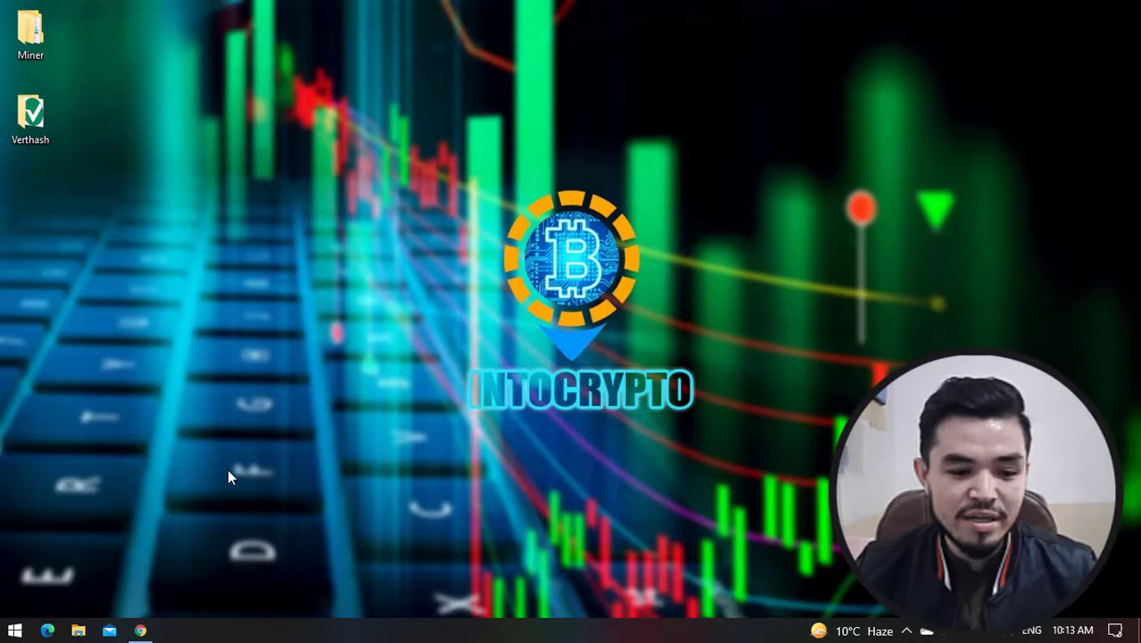
Switch to Chrome and open unmineable.com in a new tab
{"action": "left_click", "coordinate": [143, 630]}
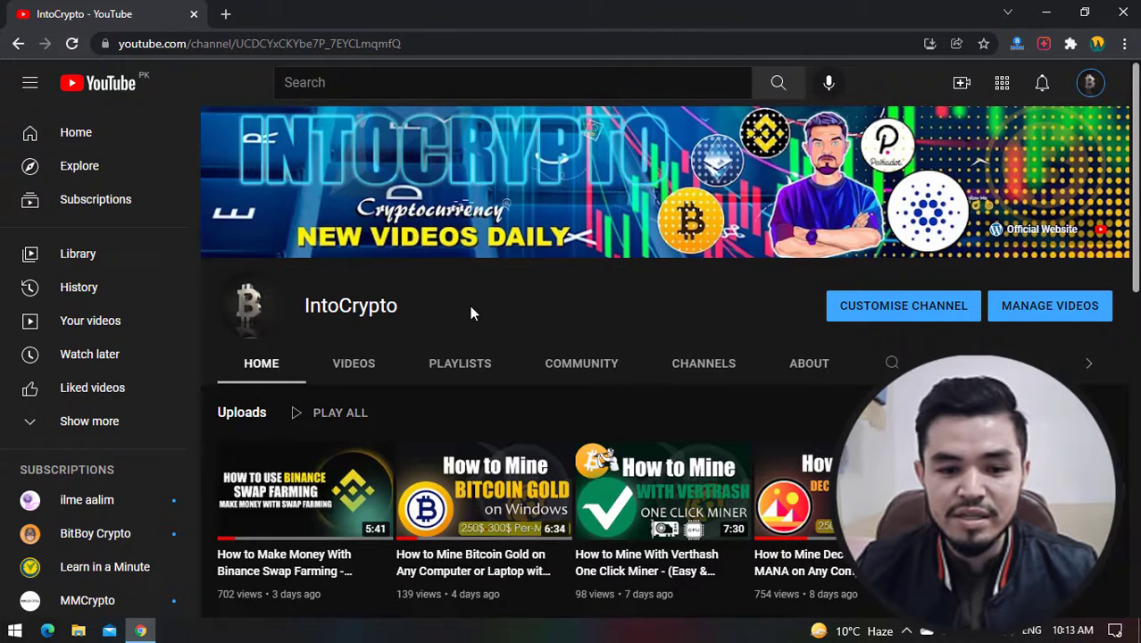
{"action": "scroll", "coordinate": [472, 312], "scroll_direction": "down", "scroll_amount": 1}
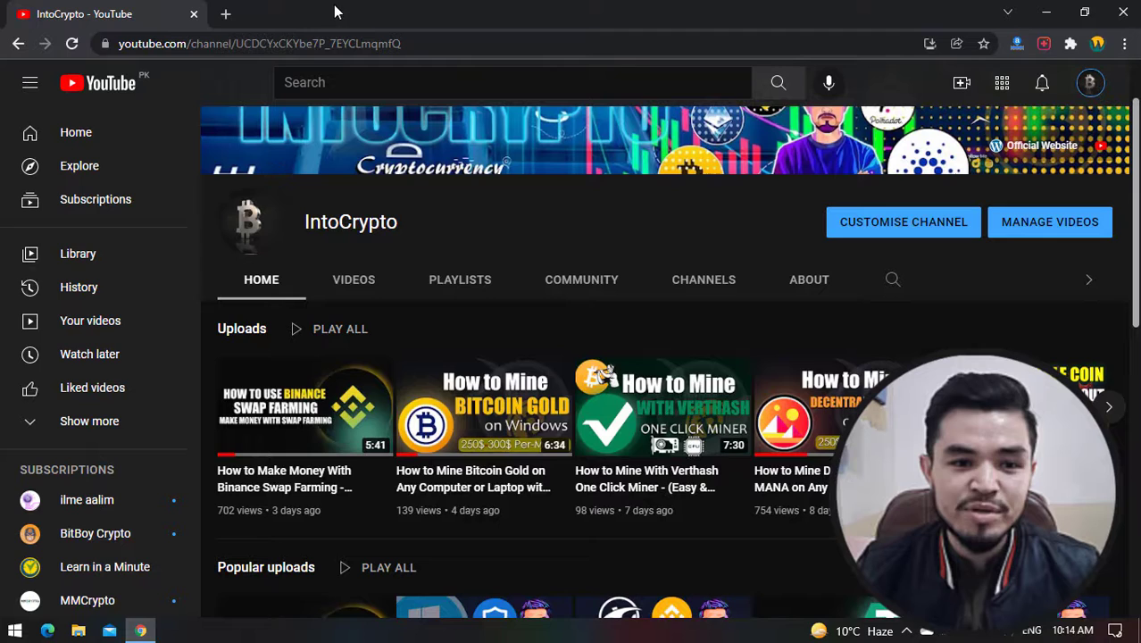
{"action": "left_click", "coordinate": [225, 14]}
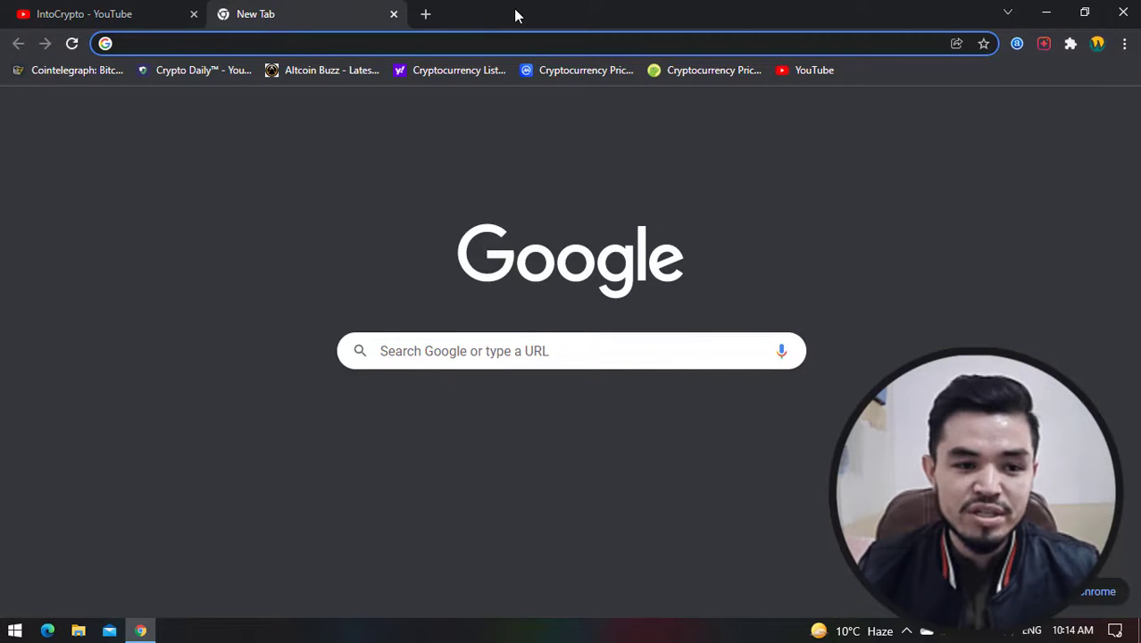
{"action": "type", "text": "unmineable.com"}
{"action": "key", "text": "Return"}
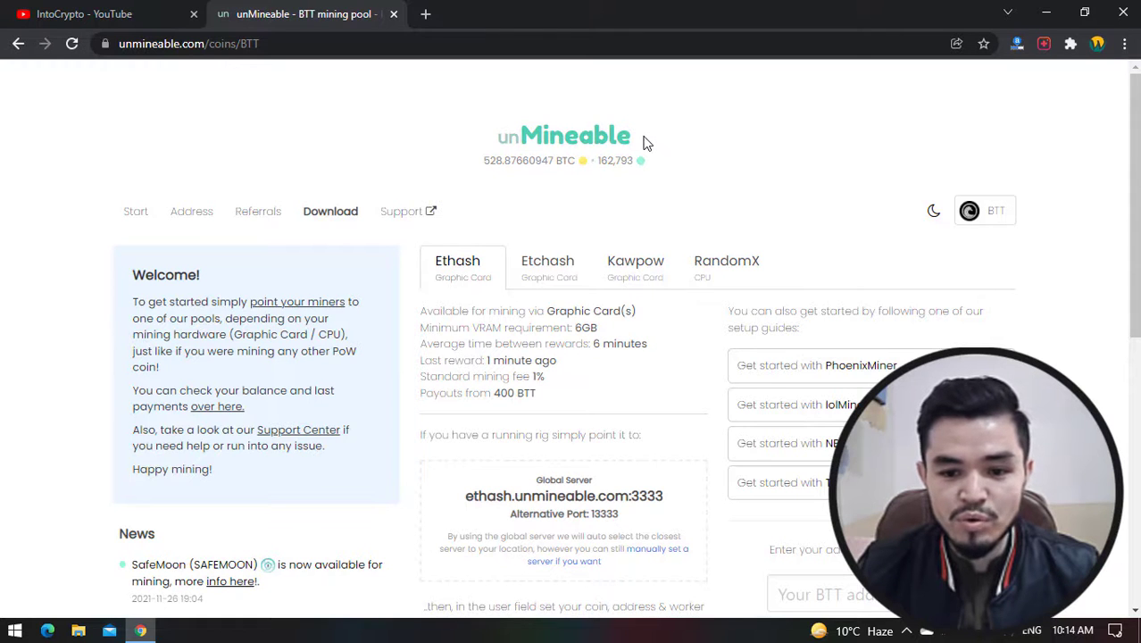
Examine the BTT mining pool details, then go to unMineable's coin overview and look through the supported coins
{"action": "scroll", "coordinate": [502, 139], "scroll_direction": "down", "scroll_amount": 2}
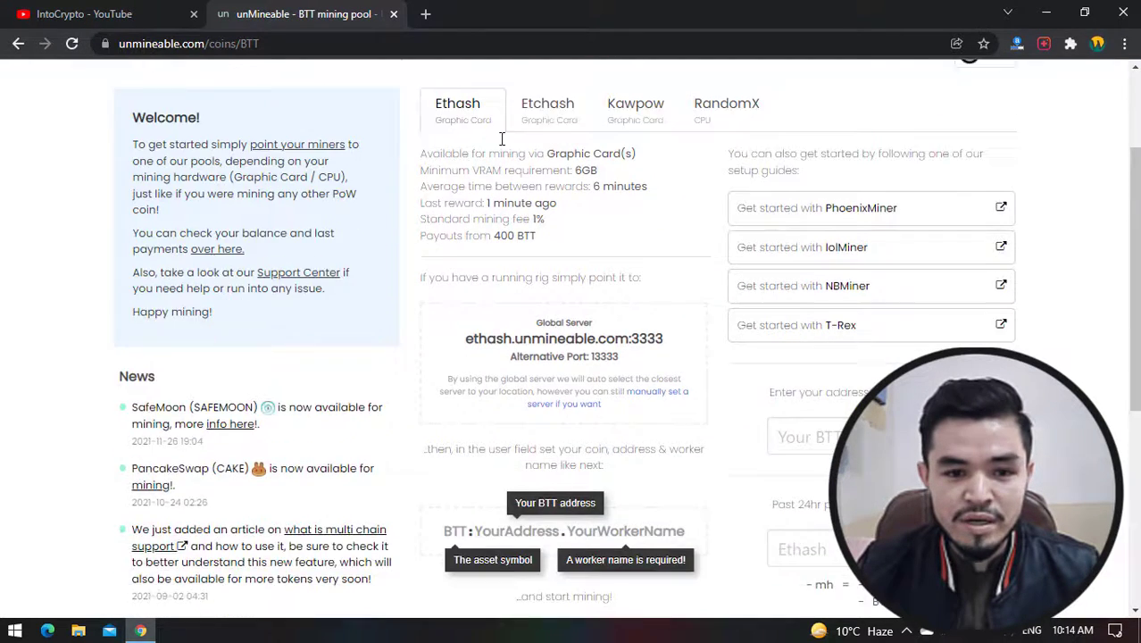
{"action": "scroll", "coordinate": [502, 139], "scroll_direction": "up", "scroll_amount": 3}
{"action": "left_click", "coordinate": [607, 136]}
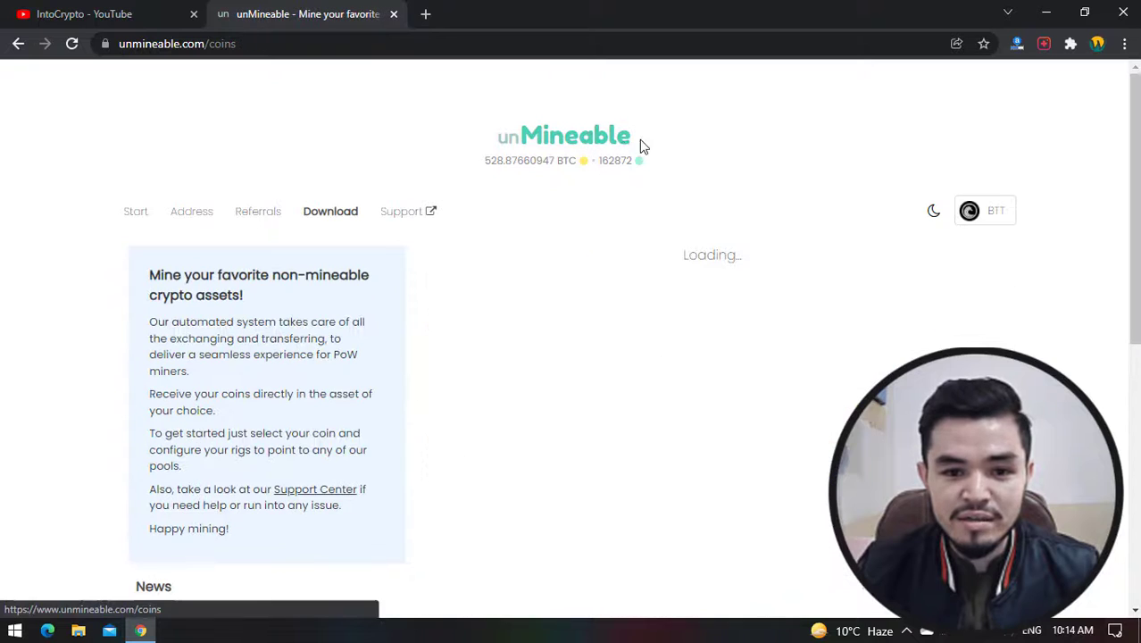
{"action": "scroll", "coordinate": [766, 205], "scroll_direction": "down", "scroll_amount": 4}
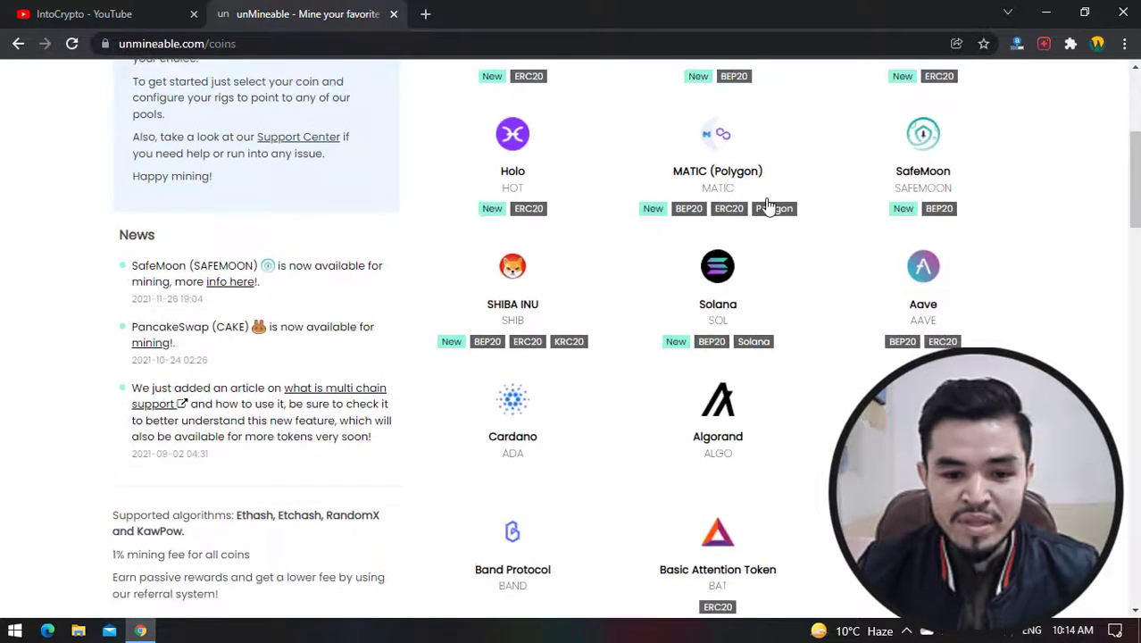
{"action": "scroll", "coordinate": [766, 205], "scroll_direction": "down", "scroll_amount": 7}
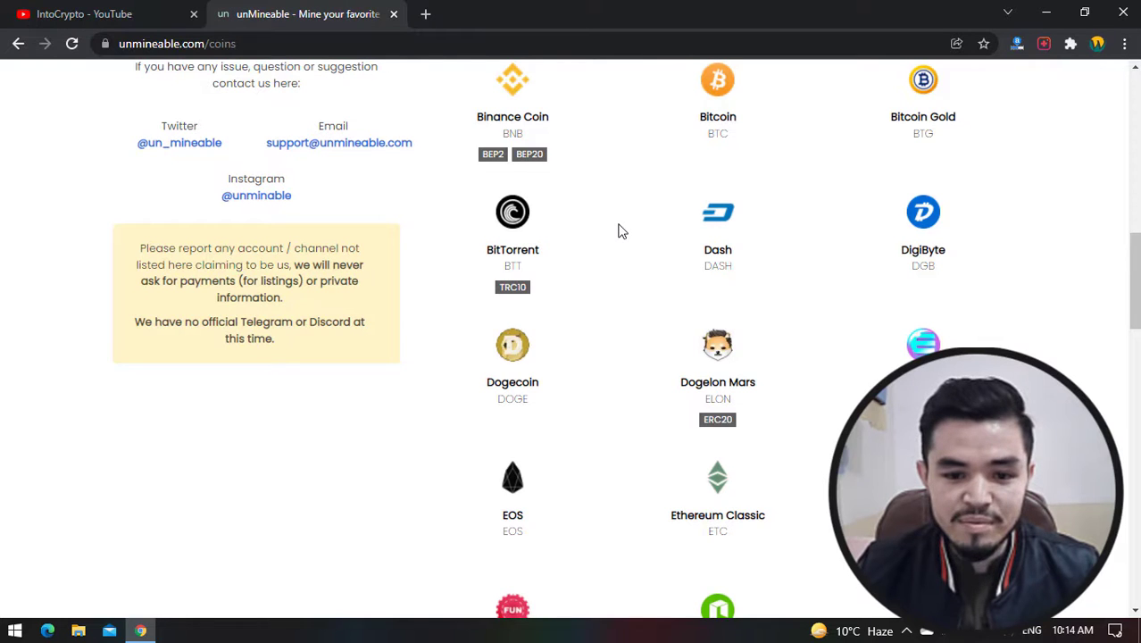
{"action": "scroll", "coordinate": [1137, 265], "scroll_direction": "up", "scroll_amount": 8}
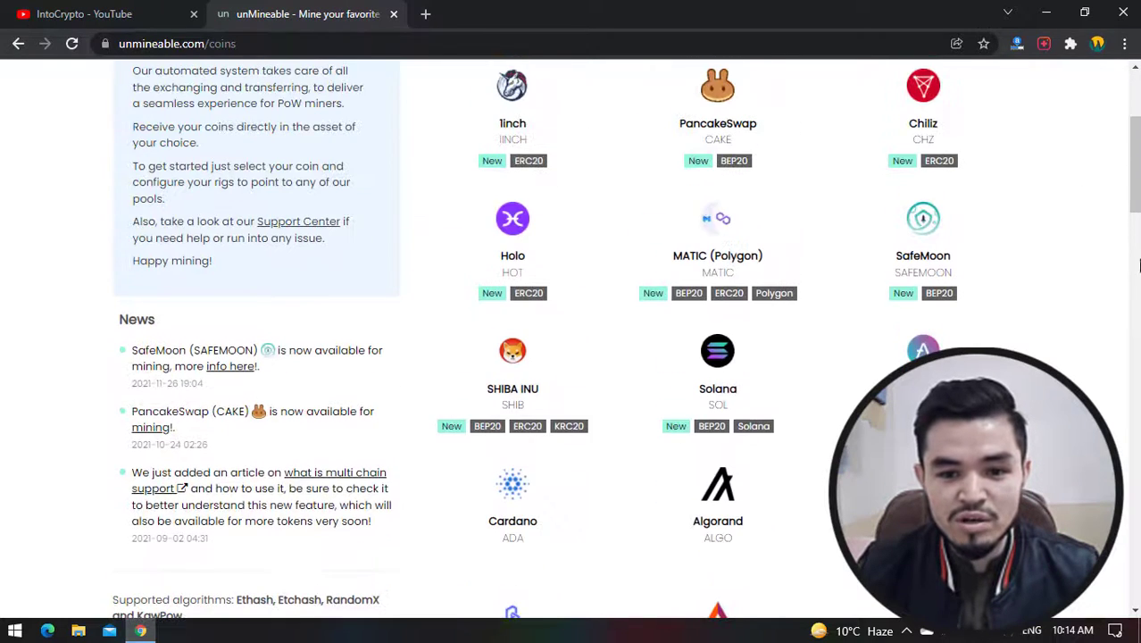
{"action": "scroll", "coordinate": [1118, 281], "scroll_direction": "up", "scroll_amount": 3}
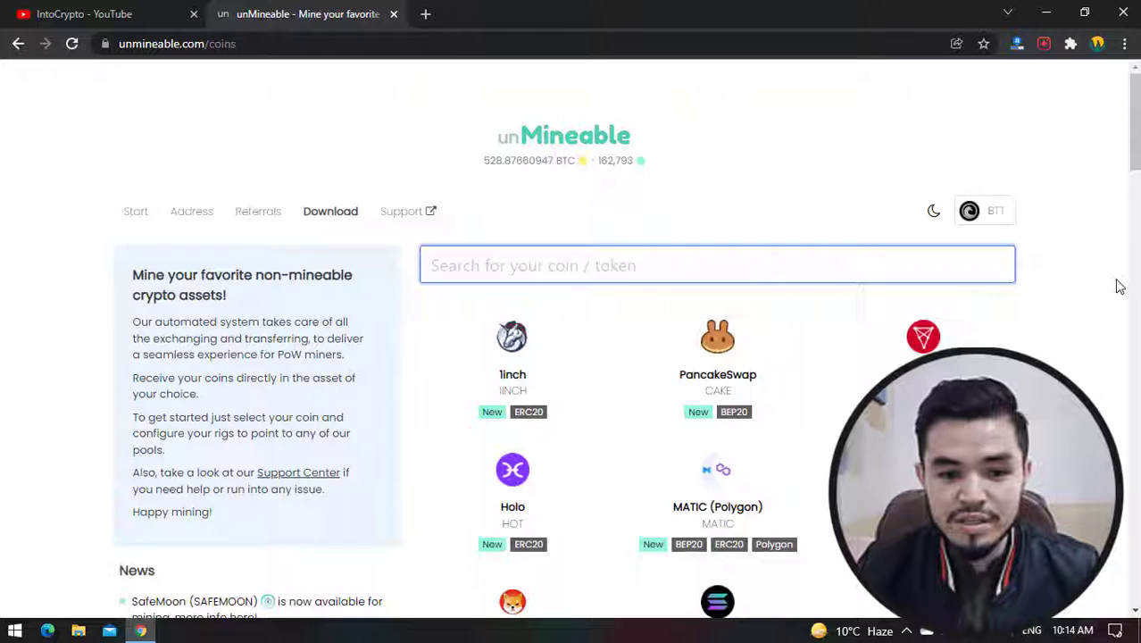
{"action": "scroll", "coordinate": [1118, 286], "scroll_direction": "down", "scroll_amount": 4}
{"action": "scroll", "coordinate": [627, 235], "scroll_direction": "up", "scroll_amount": 4}
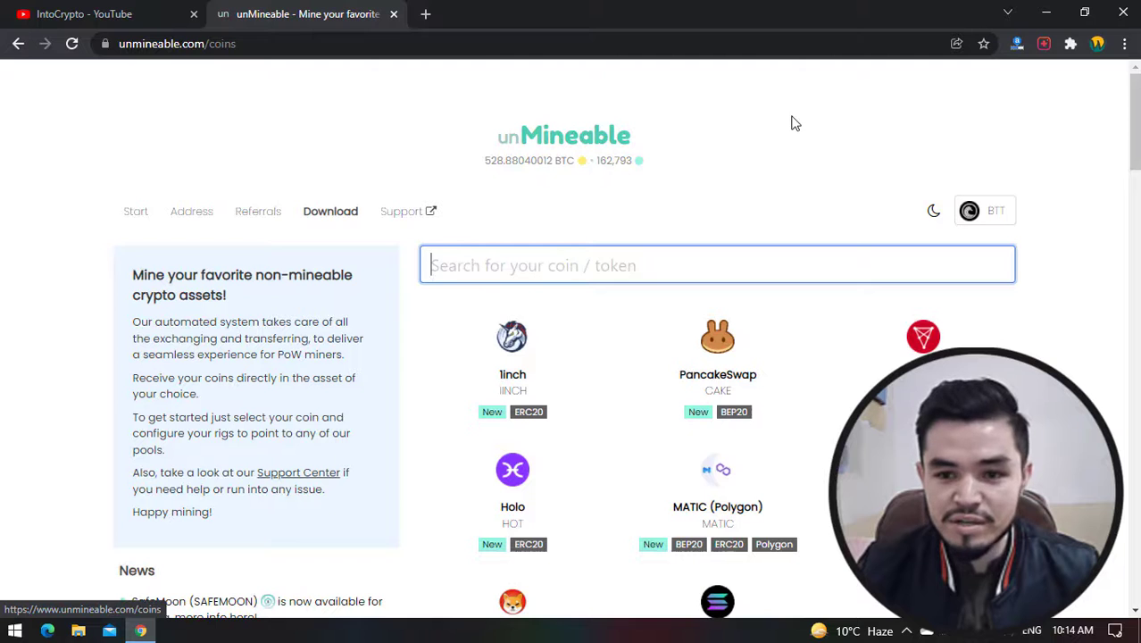
Minimise the browser and create a new folder named BTT on the desktop
{"action": "left_click", "coordinate": [1049, 8]}
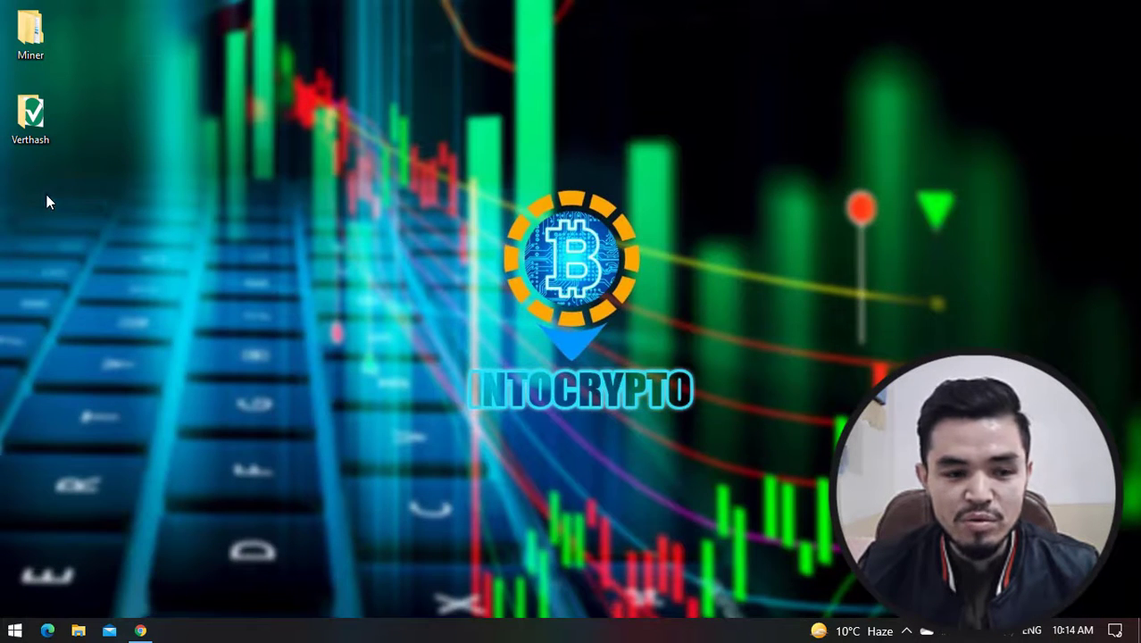
{"action": "right_click", "coordinate": [38, 192]}
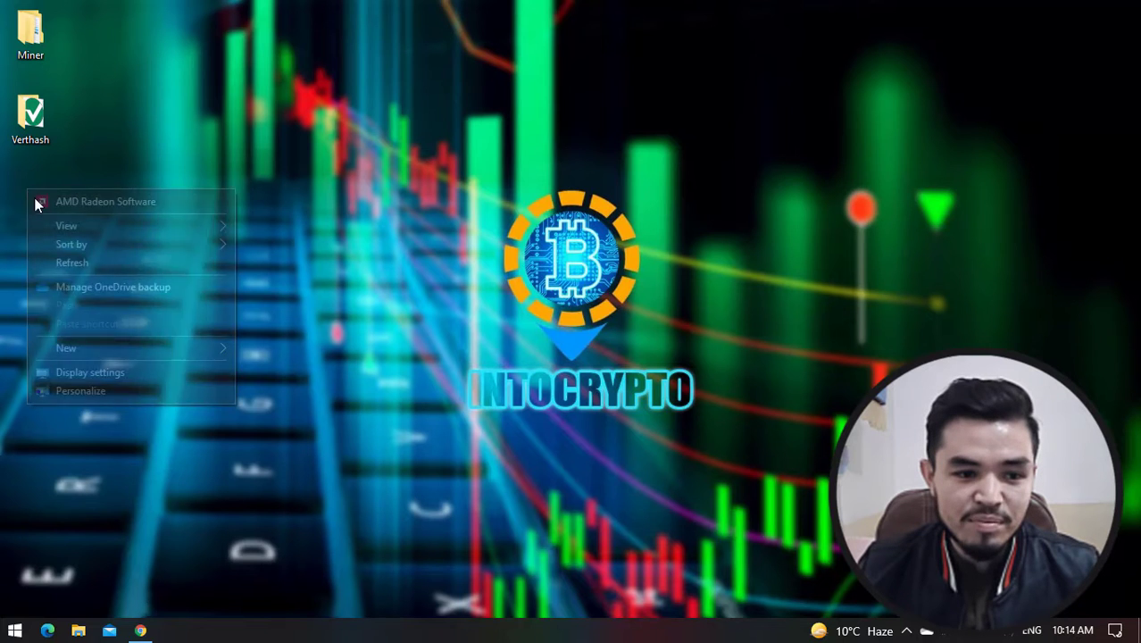
{"action": "left_click", "coordinate": [347, 349]}
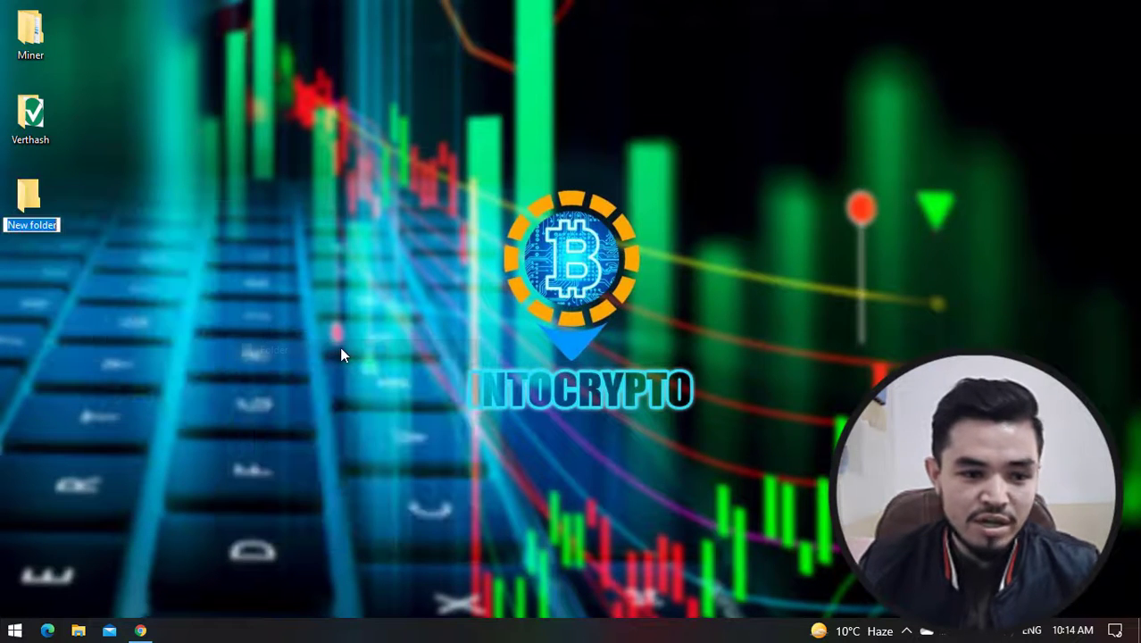
{"action": "type", "text": "BTT"}
{"action": "key", "text": "Return"}
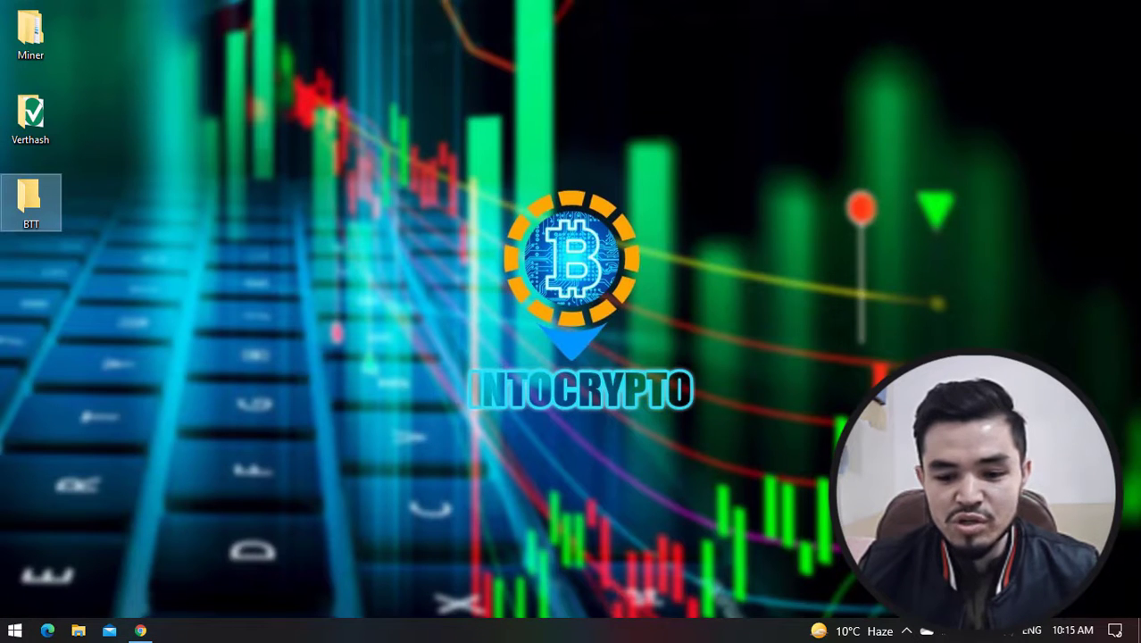
Open the Microsoft Defender exclusions list from the virus and threat protection settings in Windows Security
{"action": "left_click", "coordinate": [966, 633]}
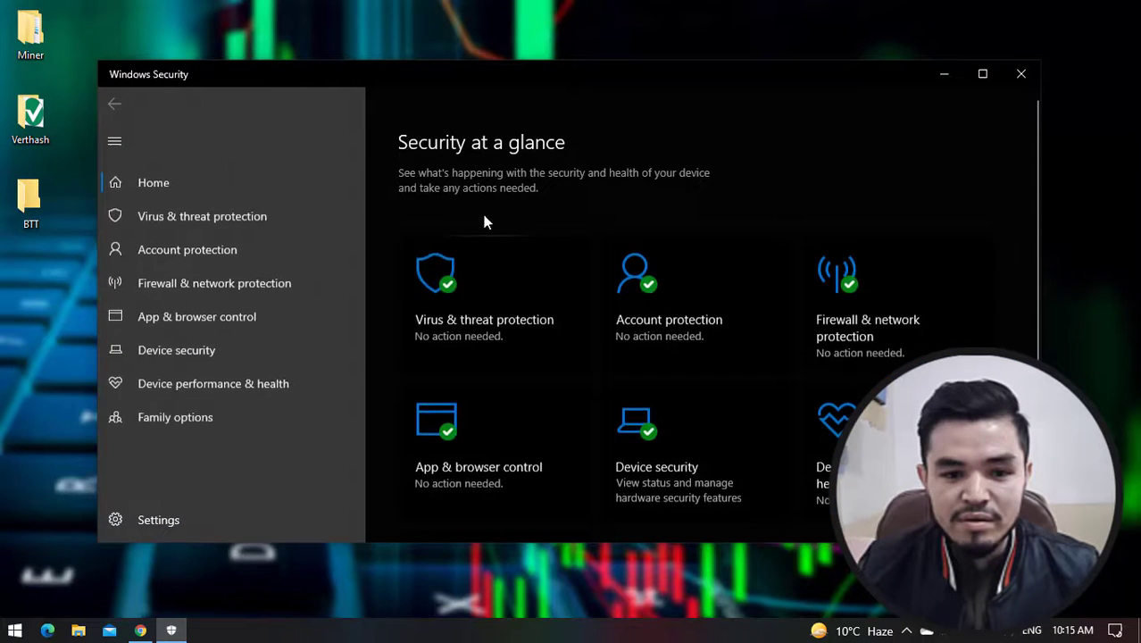
{"action": "left_click", "coordinate": [495, 321]}
{"action": "scroll", "coordinate": [500, 313], "scroll_direction": "down", "scroll_amount": 5}
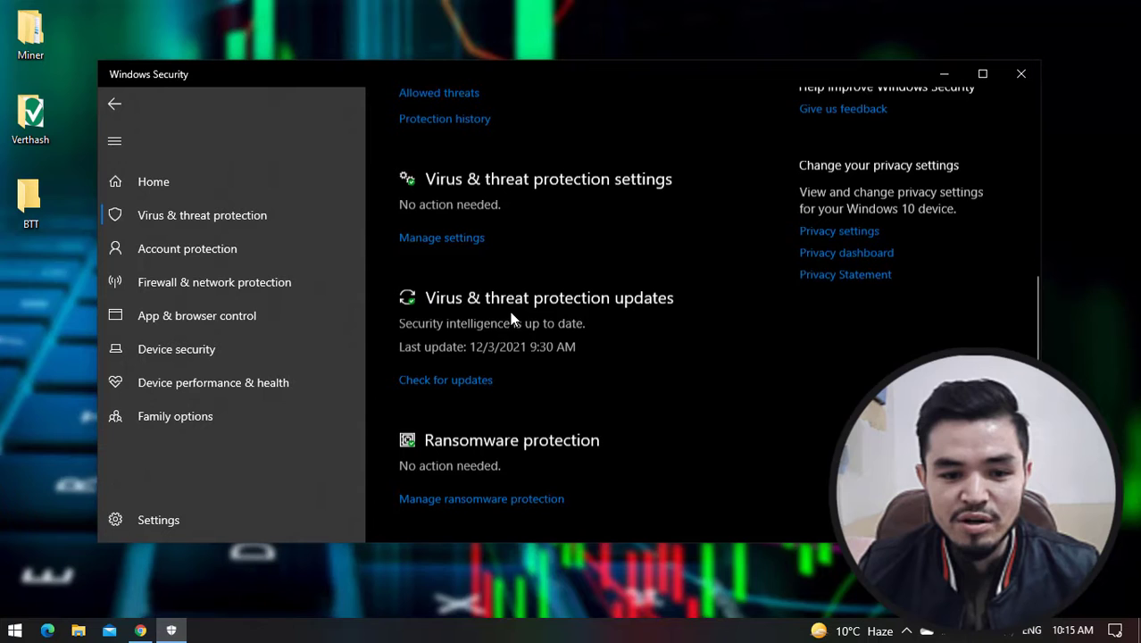
{"action": "left_click", "coordinate": [437, 229]}
{"action": "scroll", "coordinate": [464, 250], "scroll_direction": "down", "scroll_amount": 5}
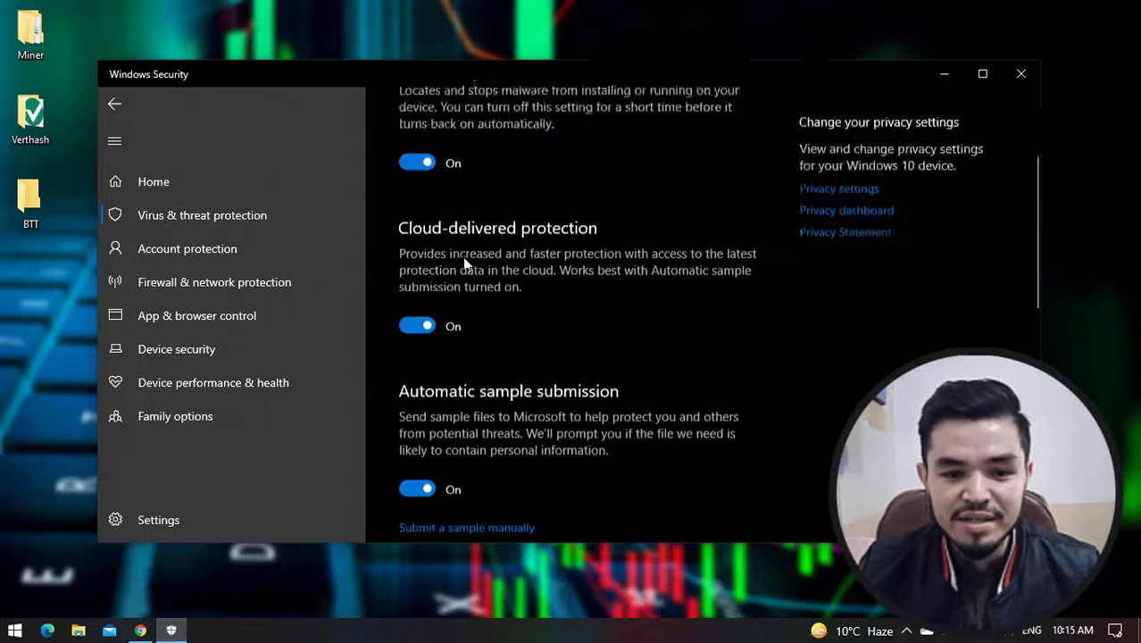
{"action": "scroll", "coordinate": [467, 258], "scroll_direction": "down", "scroll_amount": 4}
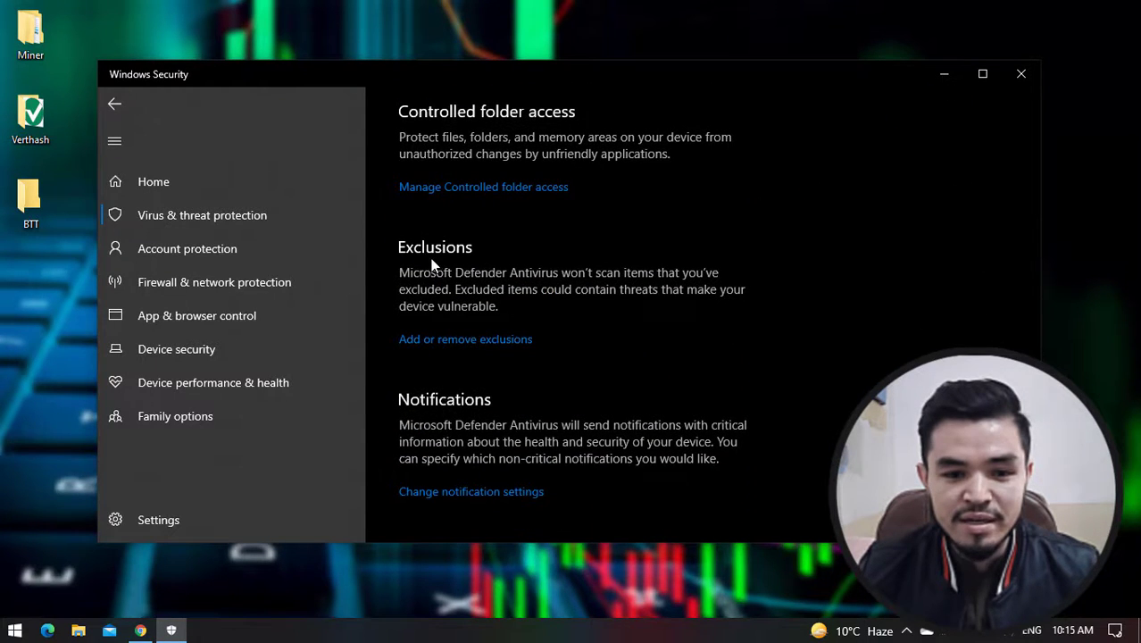
{"action": "left_click", "coordinate": [474, 345]}
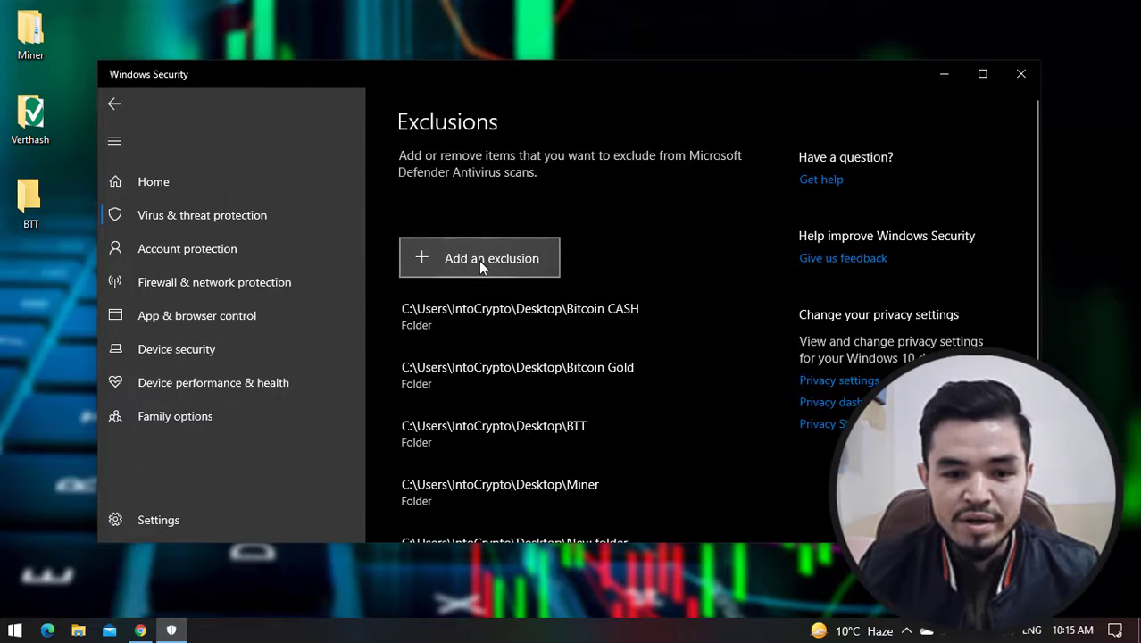
Add the desktop folder BTT as a folder exclusion and close Windows Security
{"action": "left_click", "coordinate": [478, 261]}
{"action": "left_click", "coordinate": [496, 327]}
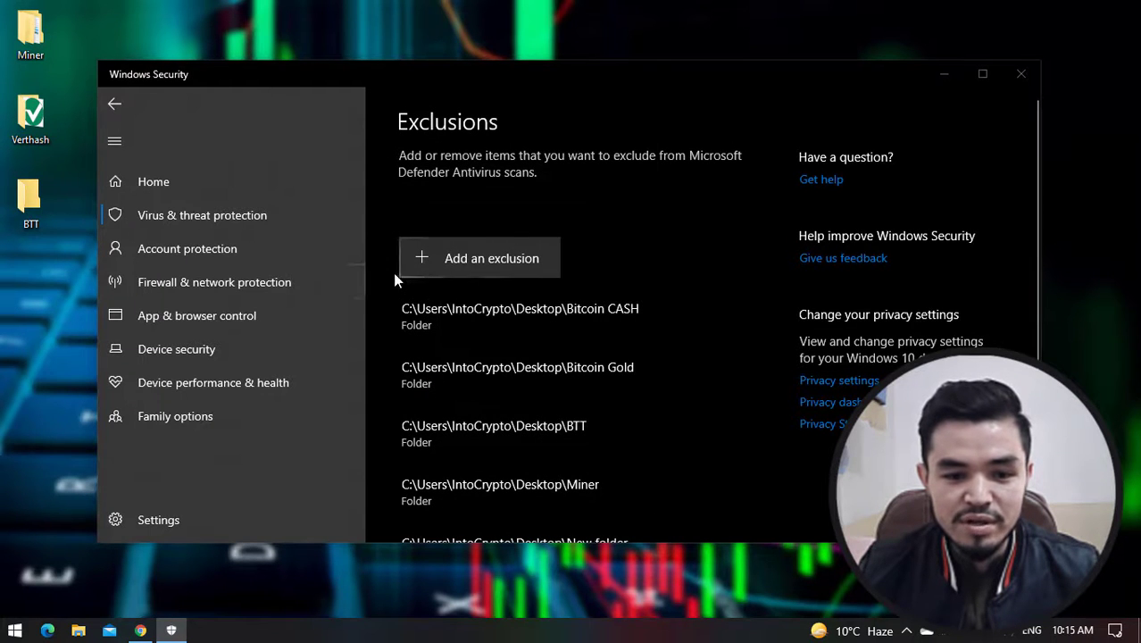
{"action": "left_click", "coordinate": [211, 228]}
{"action": "left_click", "coordinate": [323, 214]}
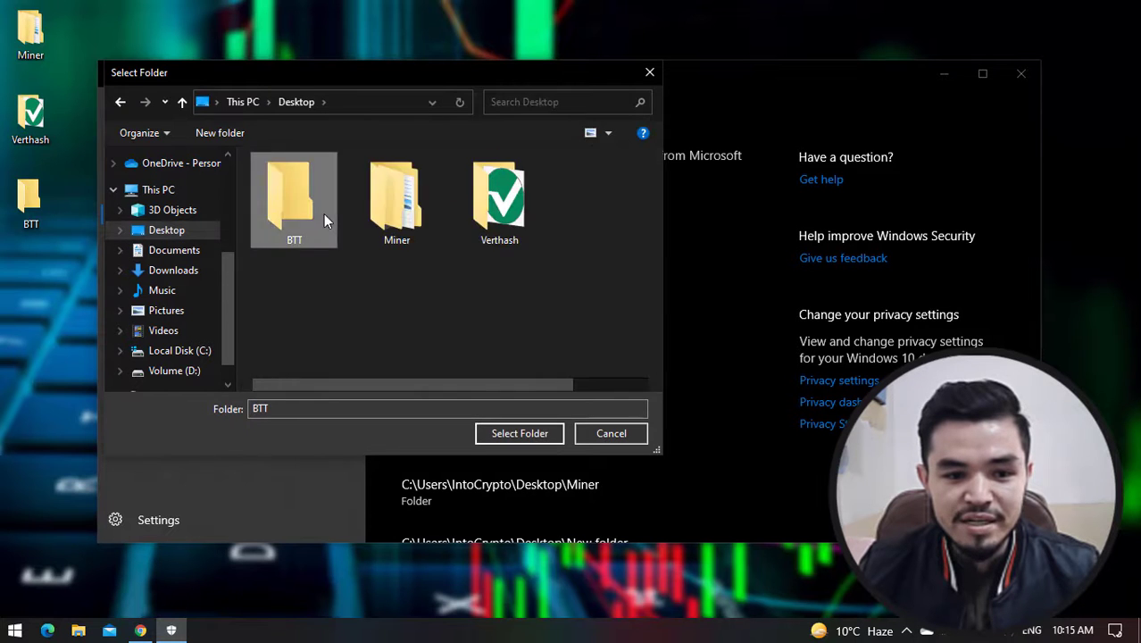
{"action": "double_click", "coordinate": [323, 214]}
{"action": "left_click", "coordinate": [514, 434]}
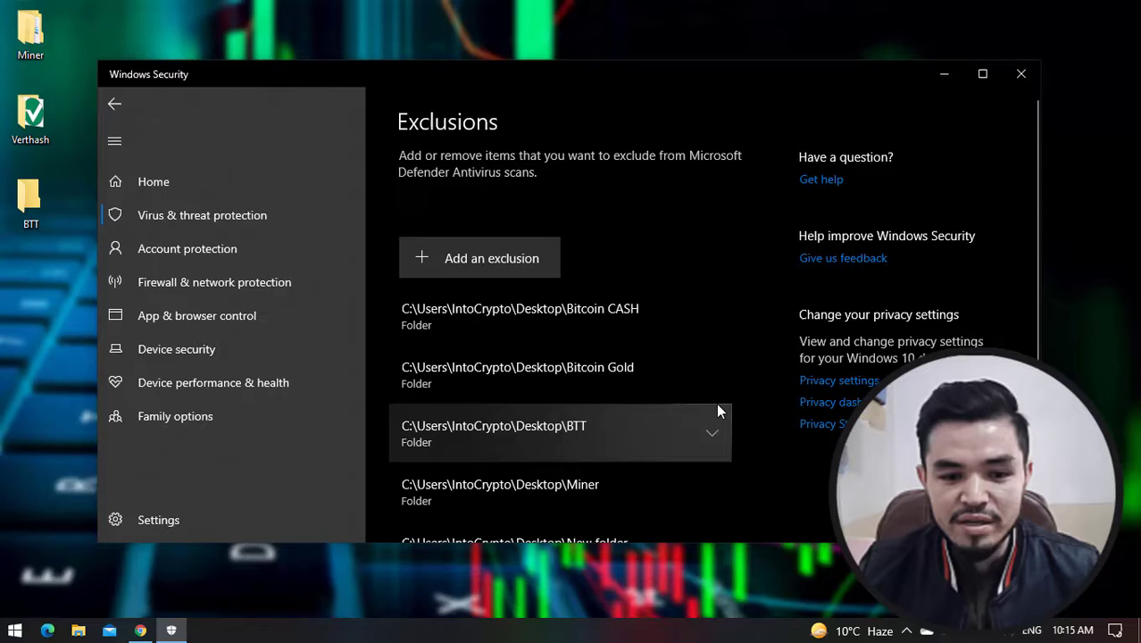
{"action": "left_click", "coordinate": [1024, 74]}
Return to Chrome and open the miner download page of unMineable
{"action": "left_click", "coordinate": [150, 631]}
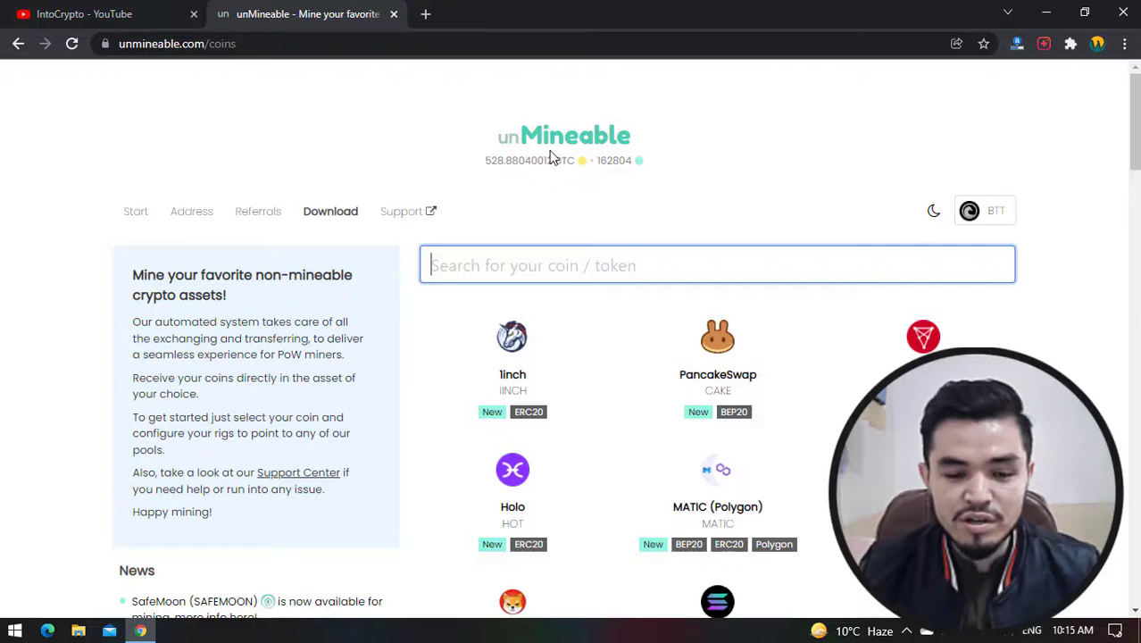
{"action": "left_click", "coordinate": [346, 217]}
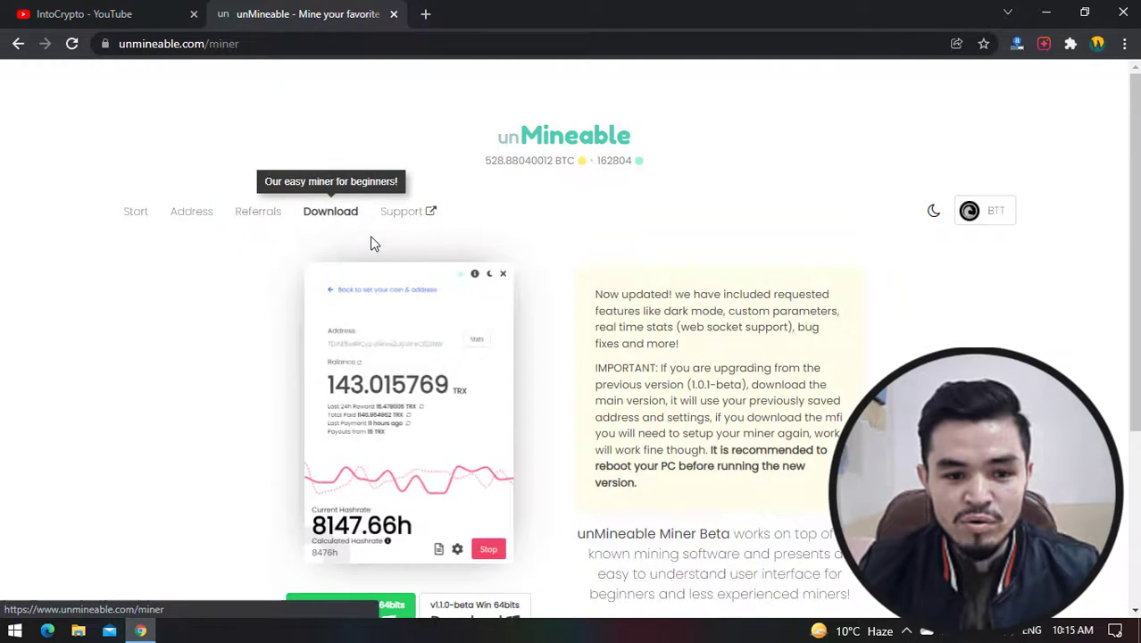
{"action": "scroll", "coordinate": [375, 268], "scroll_direction": "down", "scroll_amount": 3}
{"action": "right_click", "coordinate": [373, 350]}
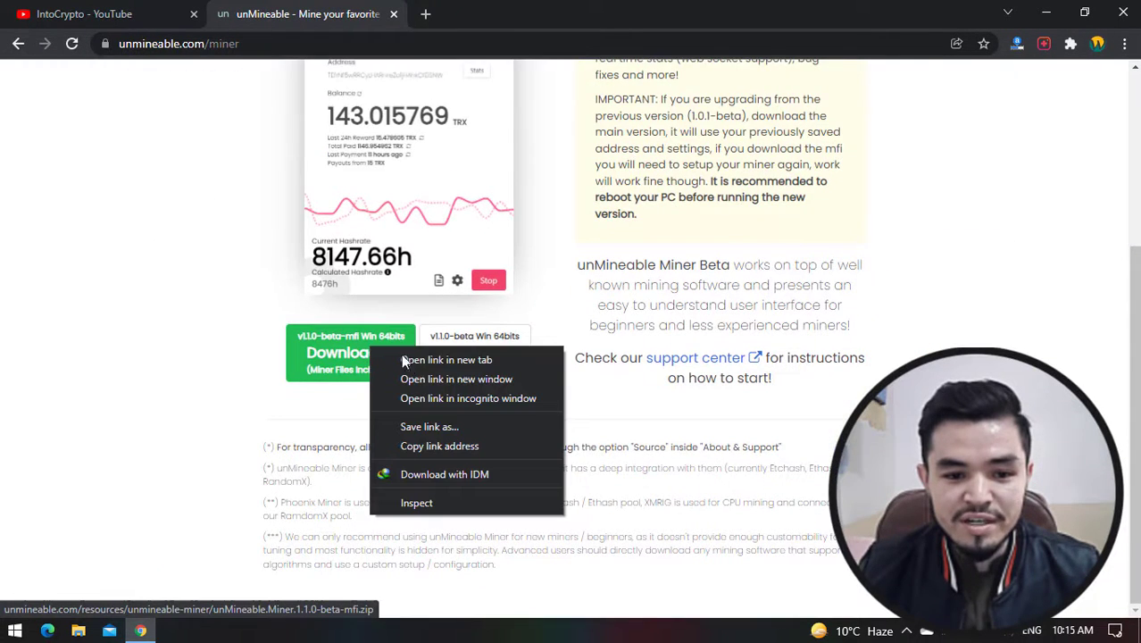
{"action": "left_click", "coordinate": [453, 475]}
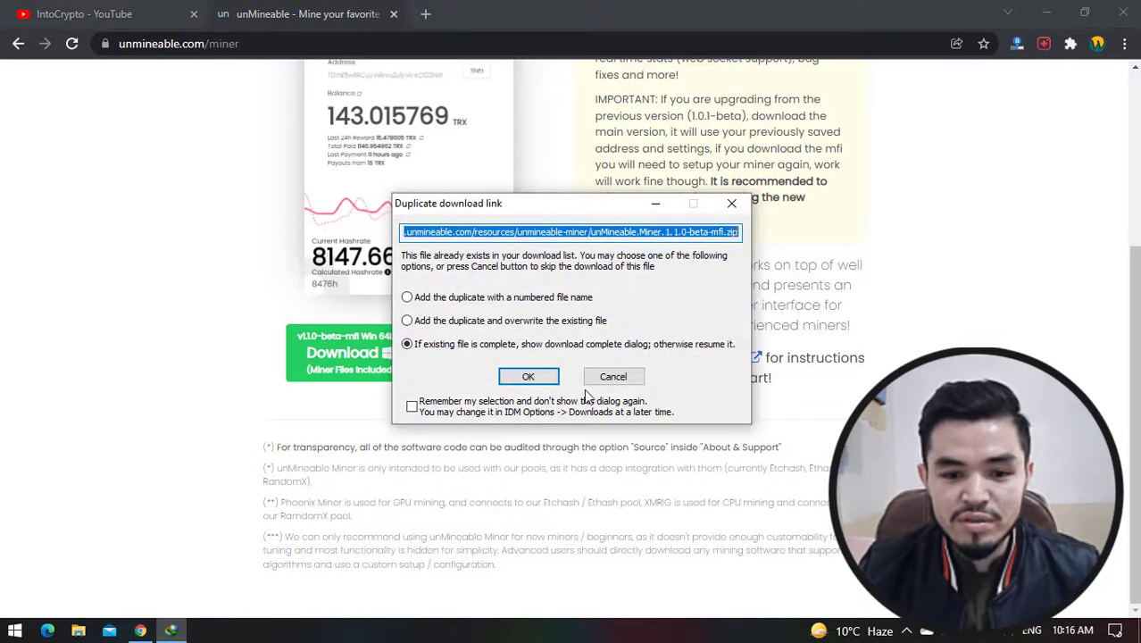
{"action": "left_click", "coordinate": [609, 375]}
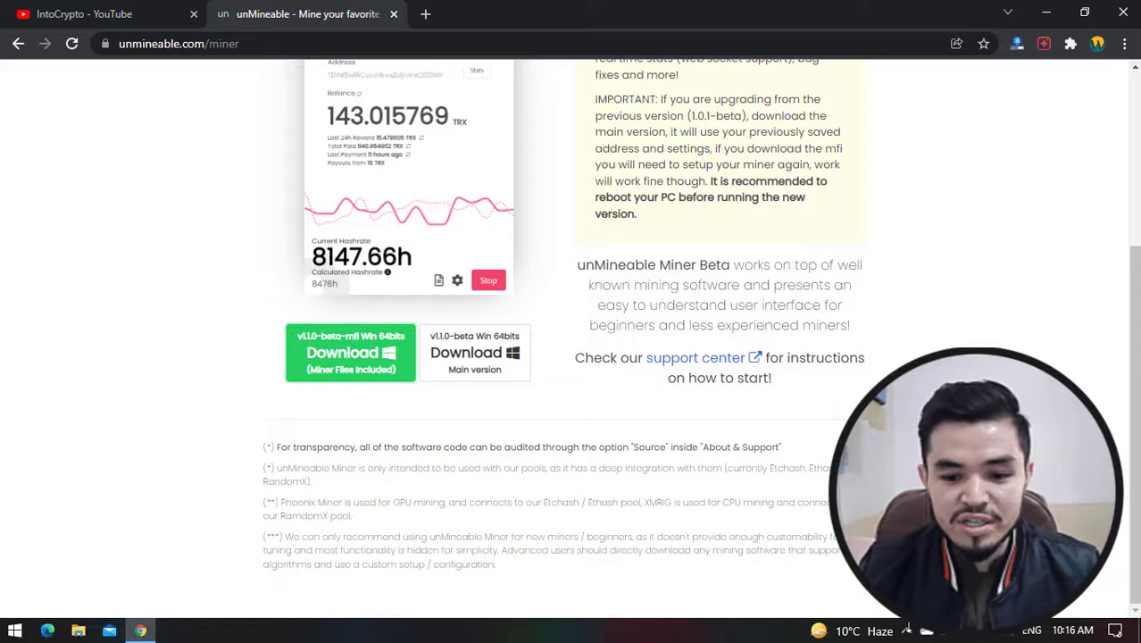
Open Internet Download Manager, delete all entries from its download list, and close it
{"action": "left_click", "coordinate": [907, 628]}
{"action": "double_click", "coordinate": [907, 594]}
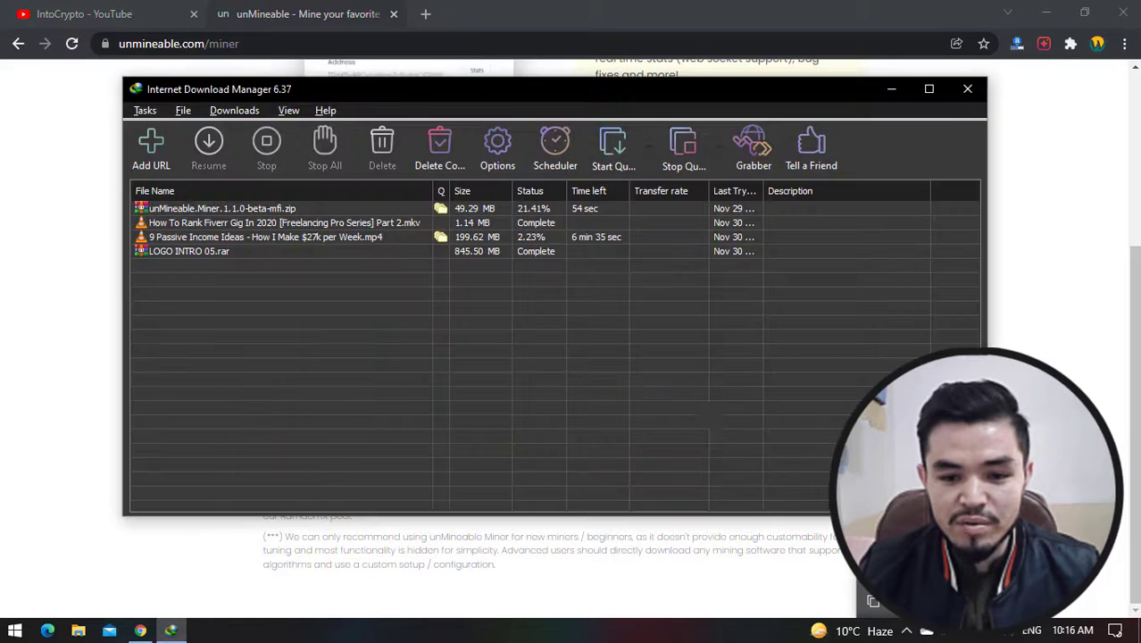
{"action": "left_click_drag", "start_coordinate": [661, 364], "coordinate": [375, 204]}
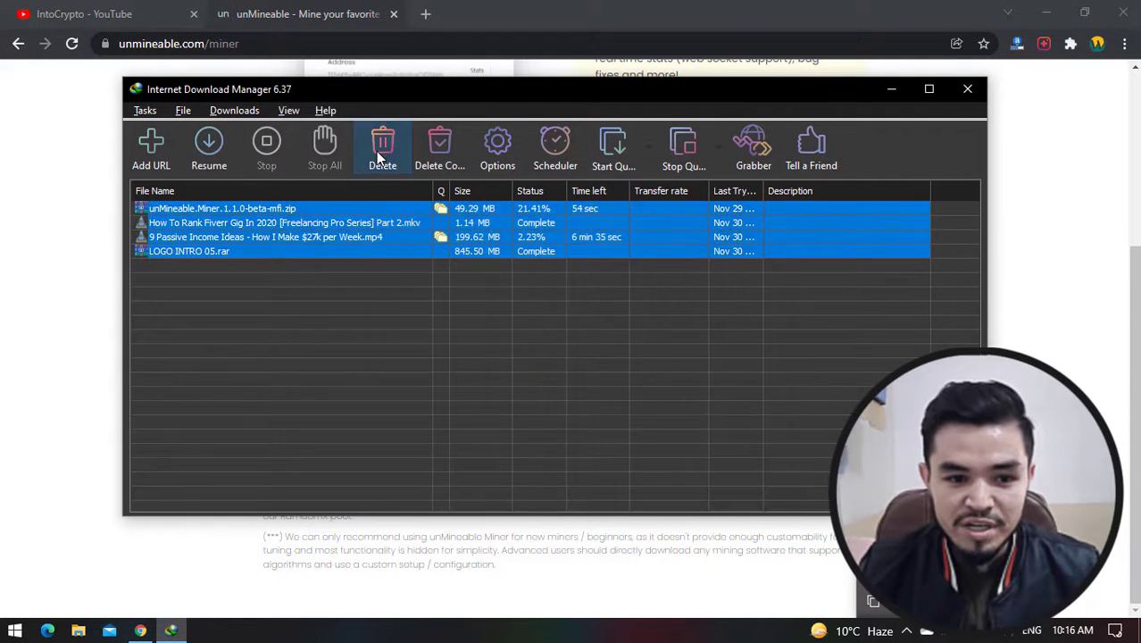
{"action": "left_click", "coordinate": [376, 150]}
{"action": "left_click", "coordinate": [969, 90]}
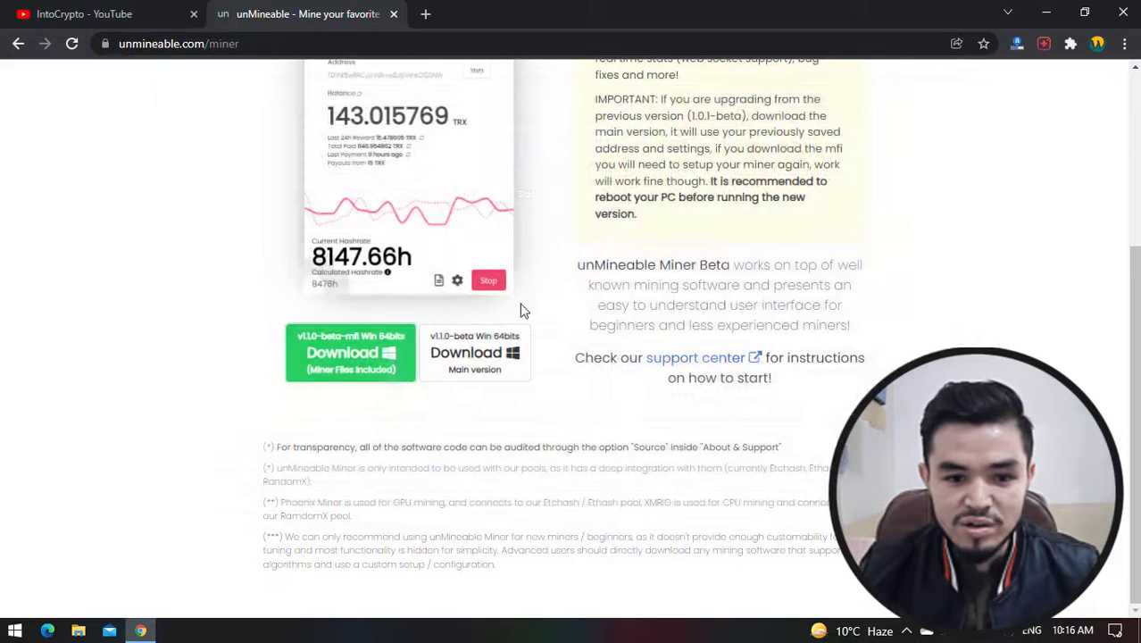
Try to download the Windows miner version with miner files included through IDM, saving the zip into the desktop folder BTT
{"action": "right_click", "coordinate": [382, 366]}
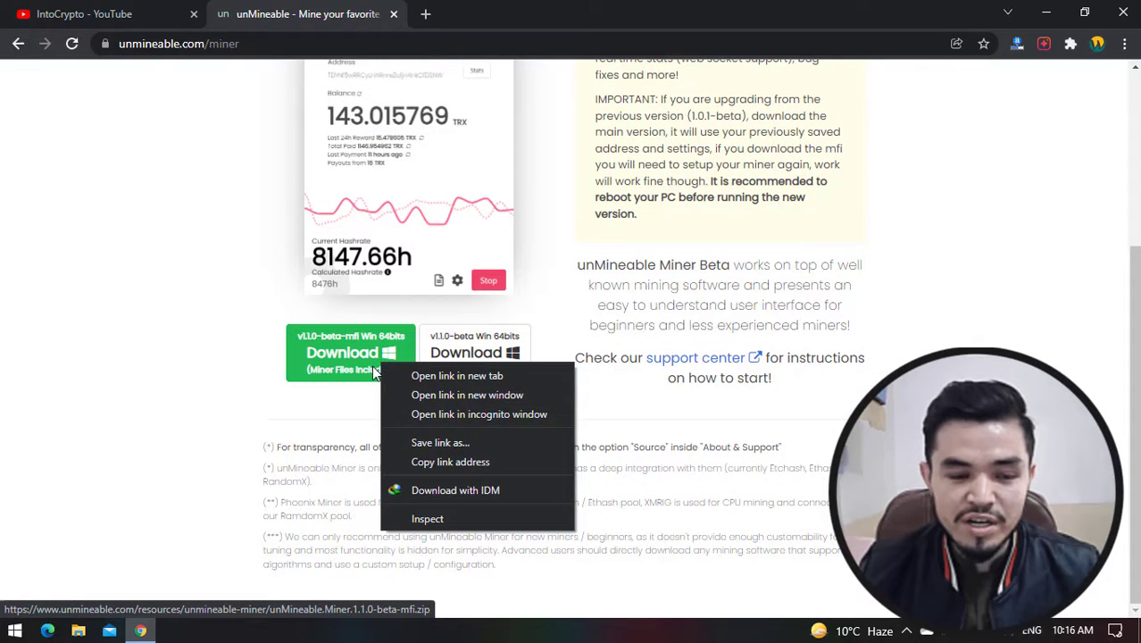
{"action": "left_click", "coordinate": [438, 491]}
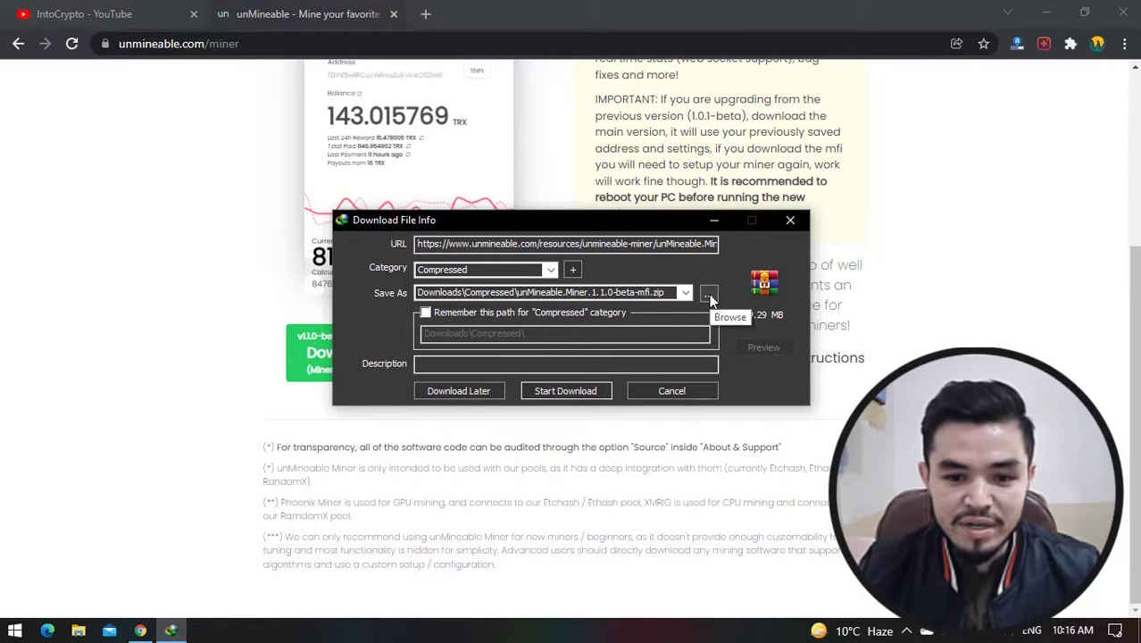
{"action": "left_click", "coordinate": [709, 296]}
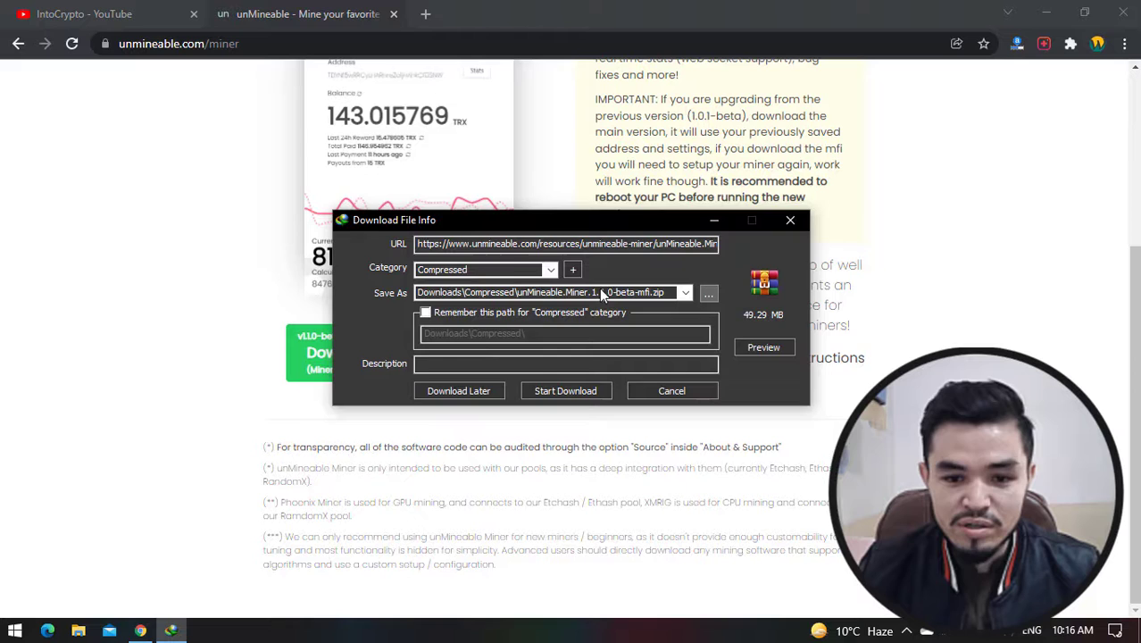
{"action": "left_click", "coordinate": [426, 331]}
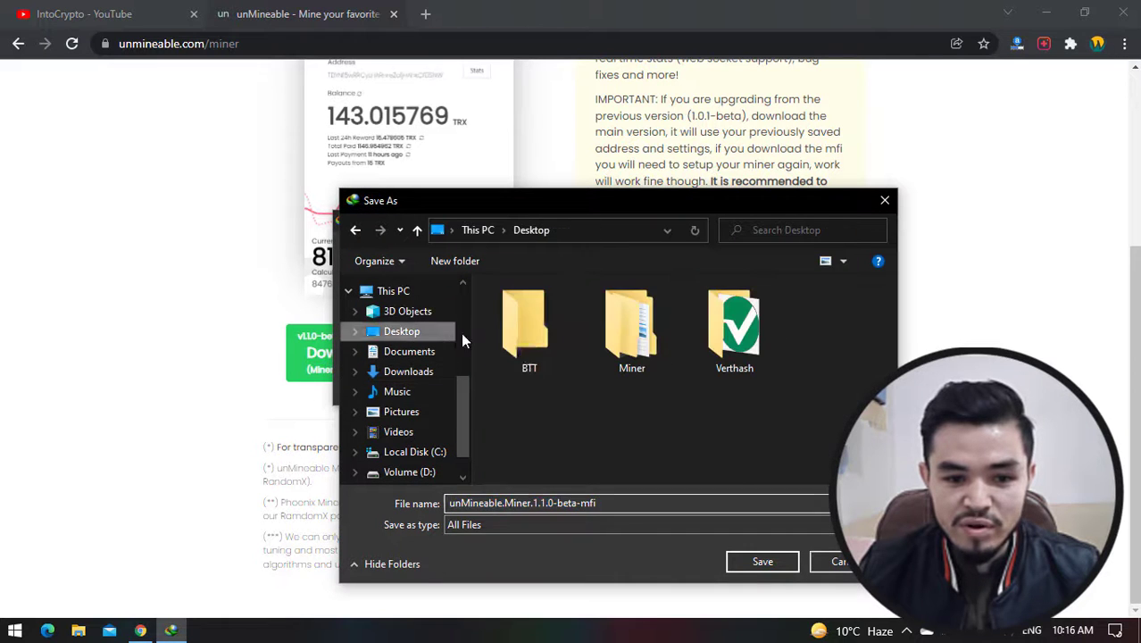
{"action": "left_click", "coordinate": [551, 339]}
{"action": "double_click", "coordinate": [551, 338]}
{"action": "left_click", "coordinate": [773, 562]}
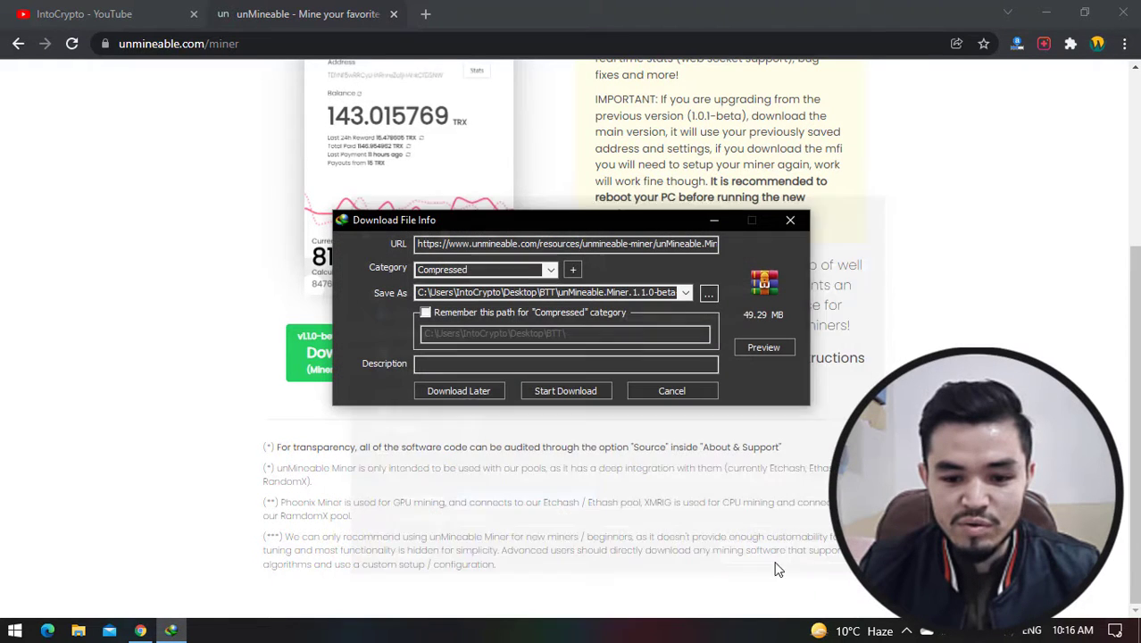
{"action": "left_click", "coordinate": [582, 396]}
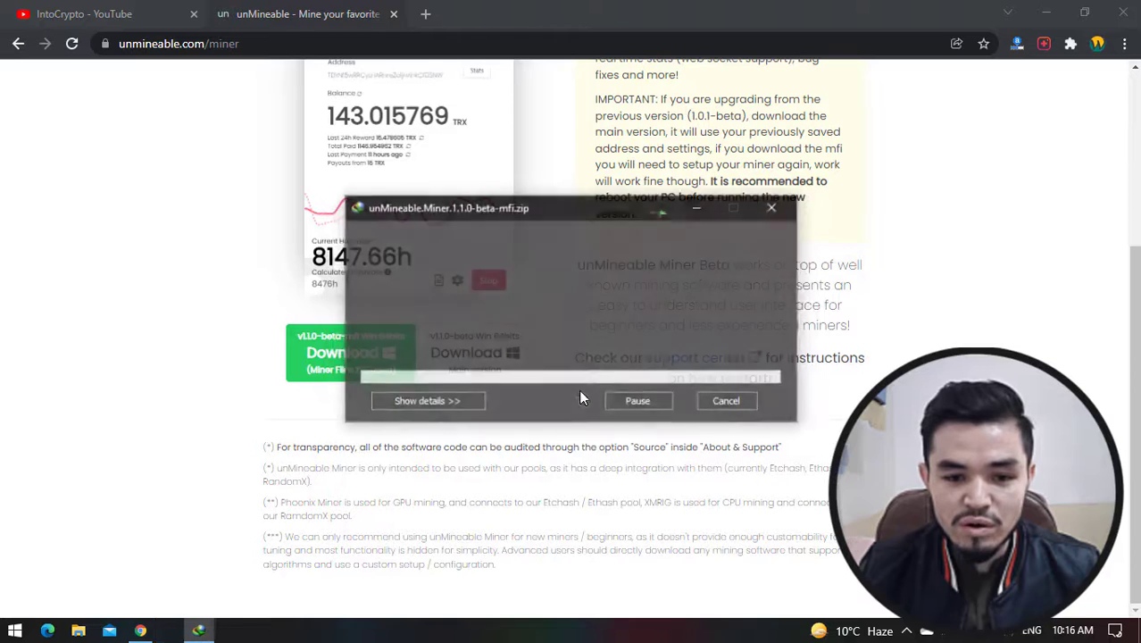
{"action": "left_click", "coordinate": [775, 207]}
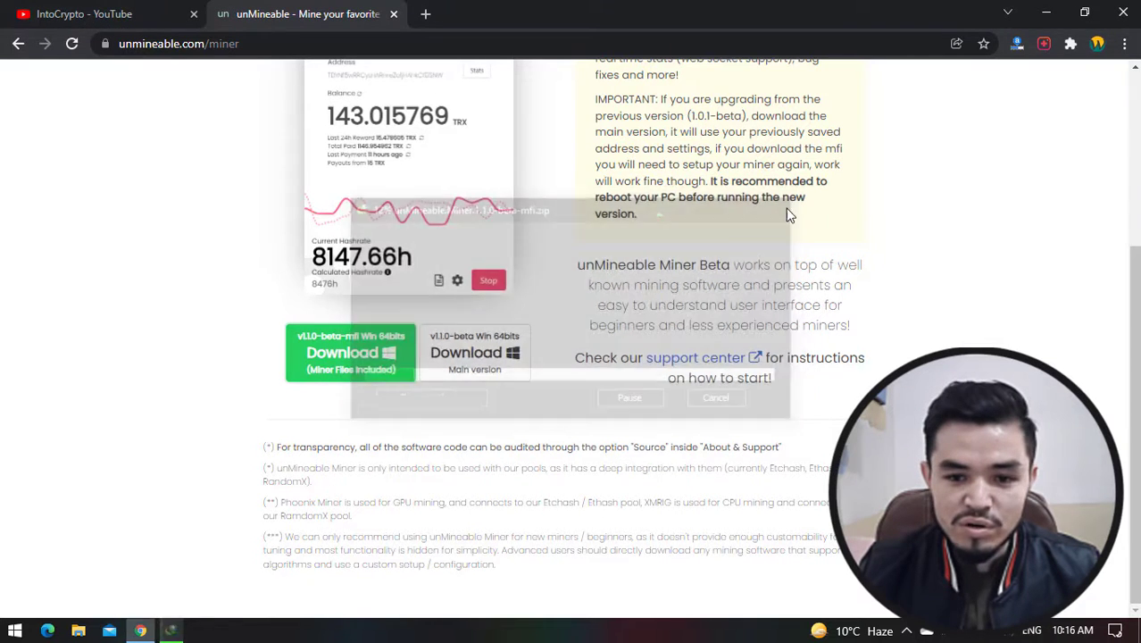
Copy the unMineable.Miner.1.1.0-beta-mfi archive from the desktop folder Miner into the BTT folder
{"action": "left_click", "coordinate": [1049, 9]}
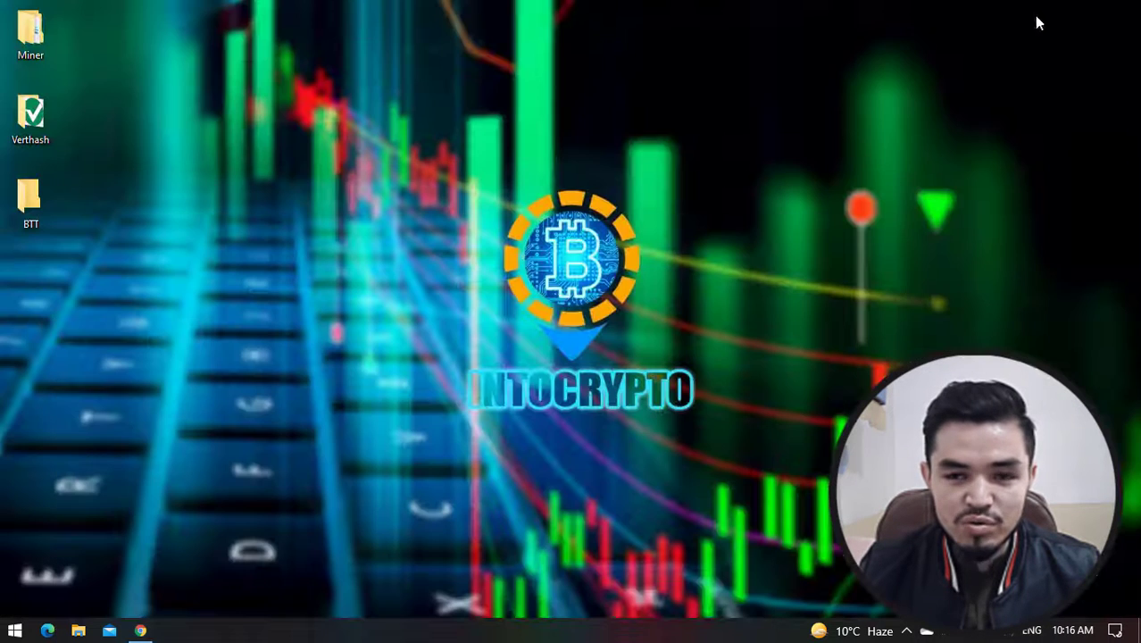
{"action": "double_click", "coordinate": [56, 57]}
{"action": "left_click", "coordinate": [432, 196]}
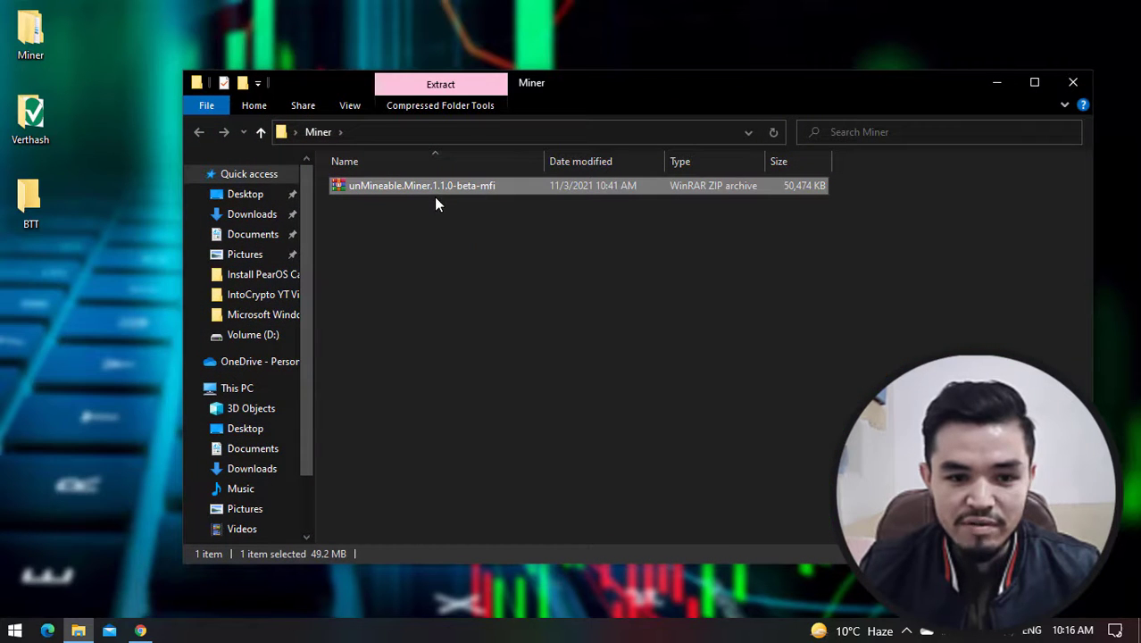
{"action": "right_click", "coordinate": [435, 196]}
{"action": "left_click", "coordinate": [493, 463]}
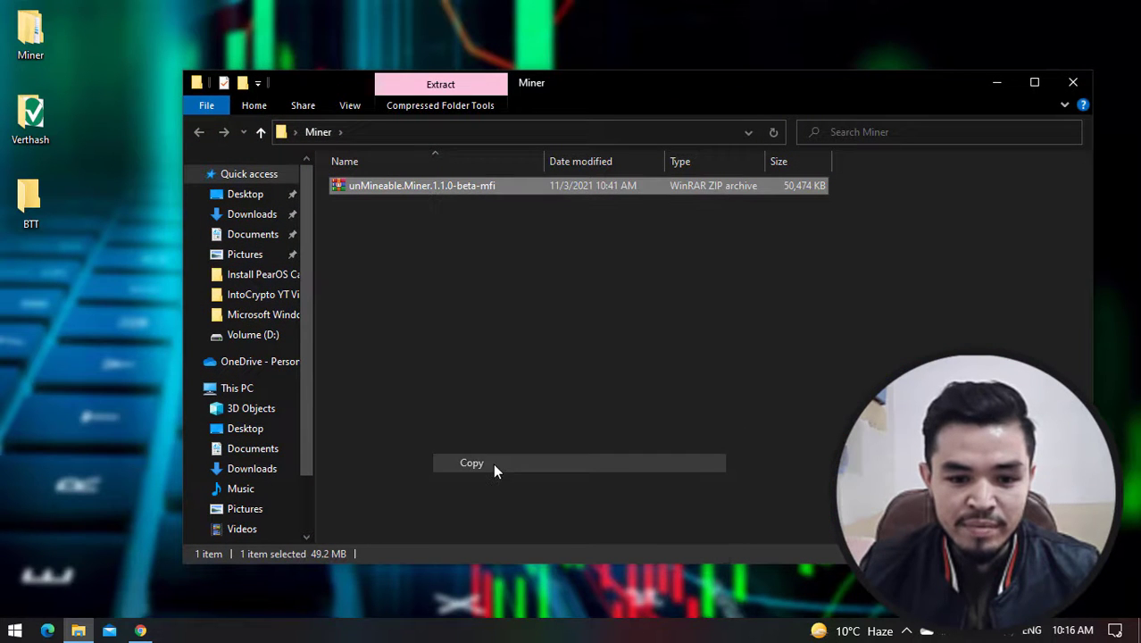
{"action": "left_click", "coordinate": [1069, 84]}
{"action": "double_click", "coordinate": [35, 204]}
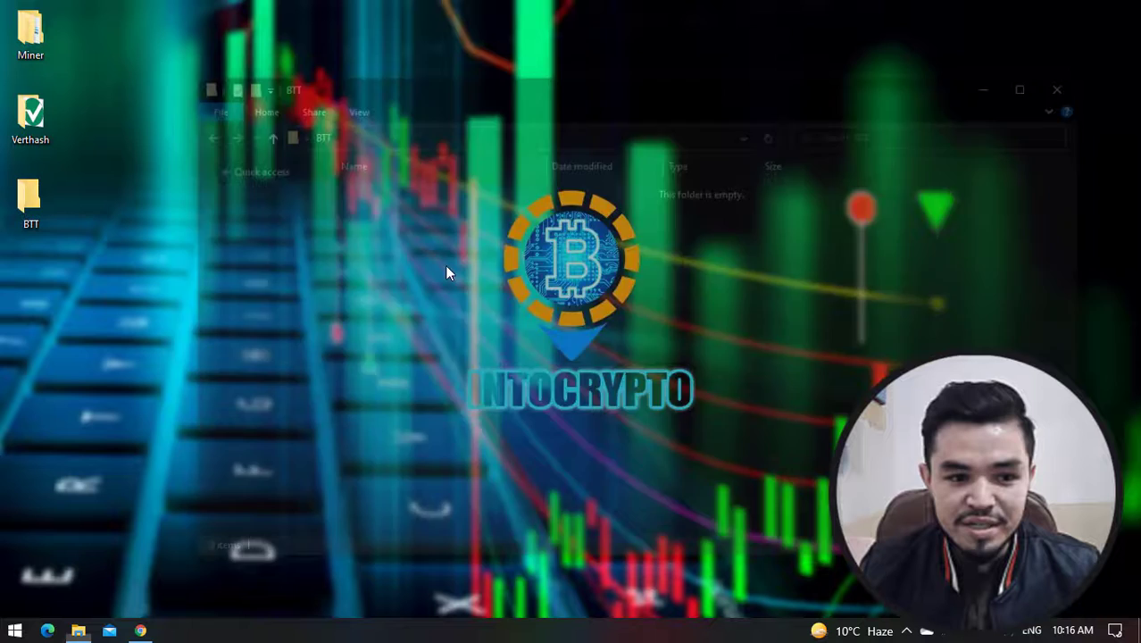
{"action": "right_click", "coordinate": [523, 273]}
{"action": "left_click", "coordinate": [575, 405]}
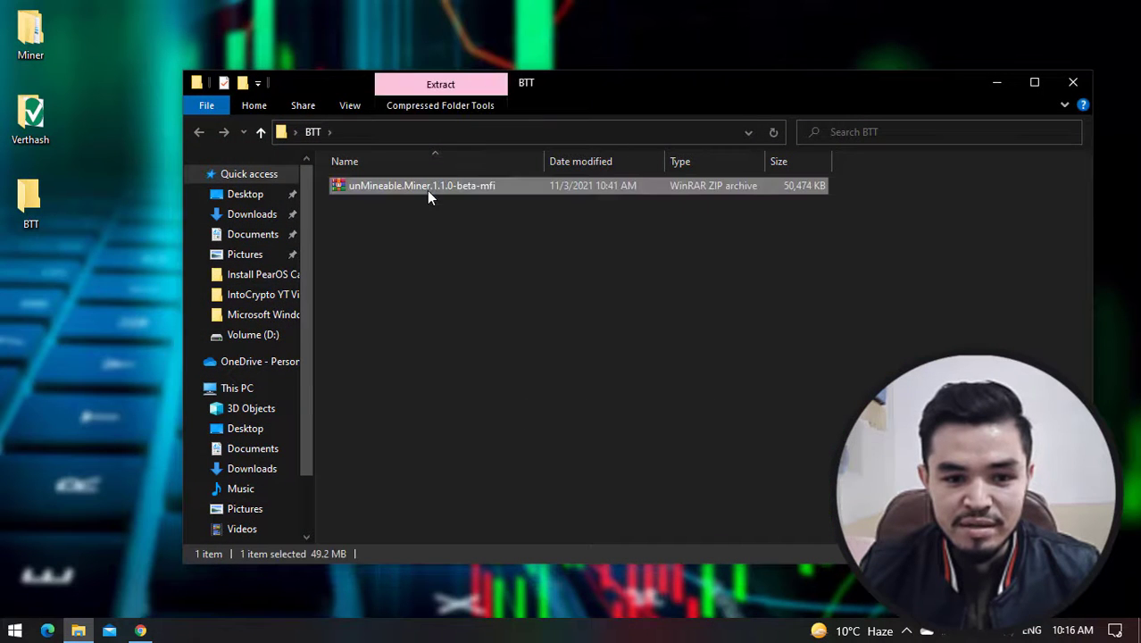
Extract the unMineable.Miner.1.1.0-beta-mfi archive directly into the BTT folder
{"action": "right_click", "coordinate": [427, 187]}
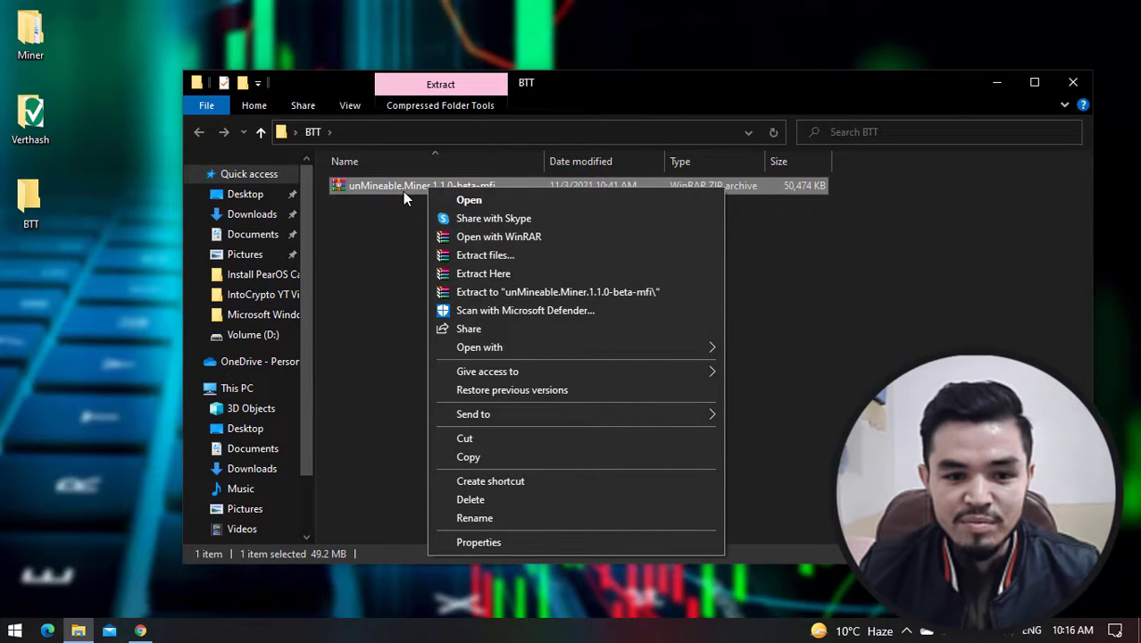
{"action": "left_click", "coordinate": [396, 207]}
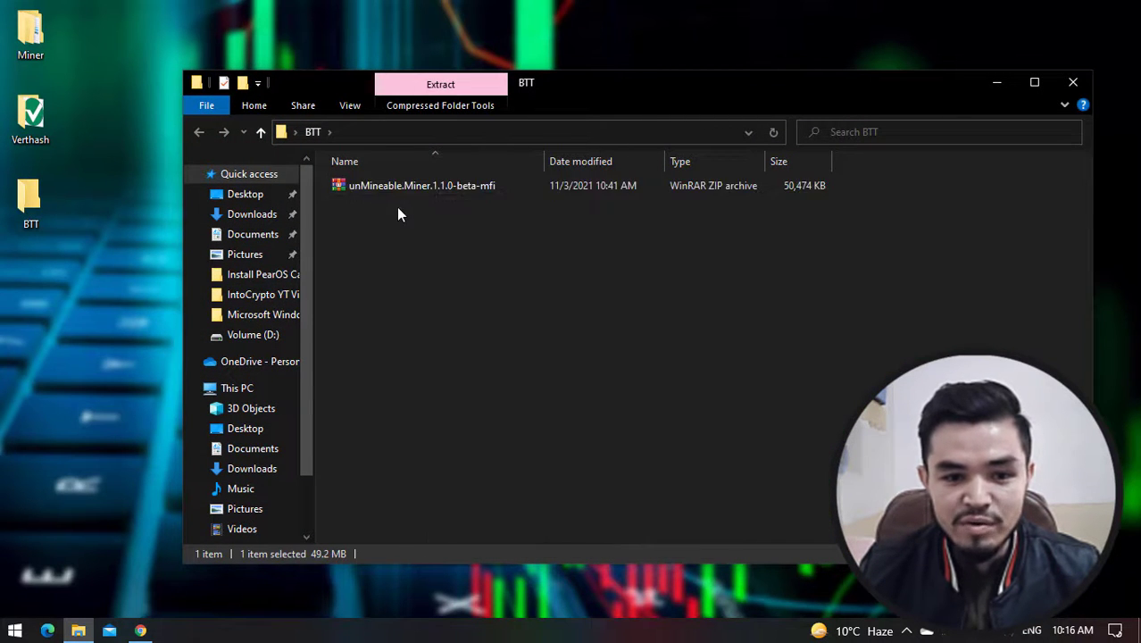
{"action": "right_click", "coordinate": [471, 193]}
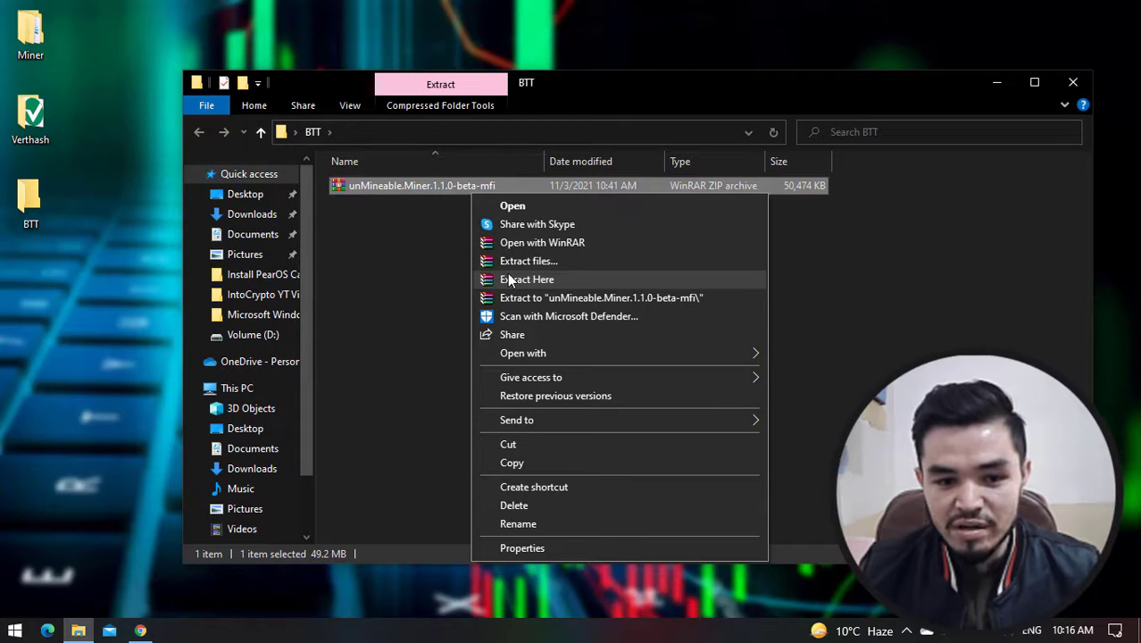
{"action": "left_click", "coordinate": [512, 280]}
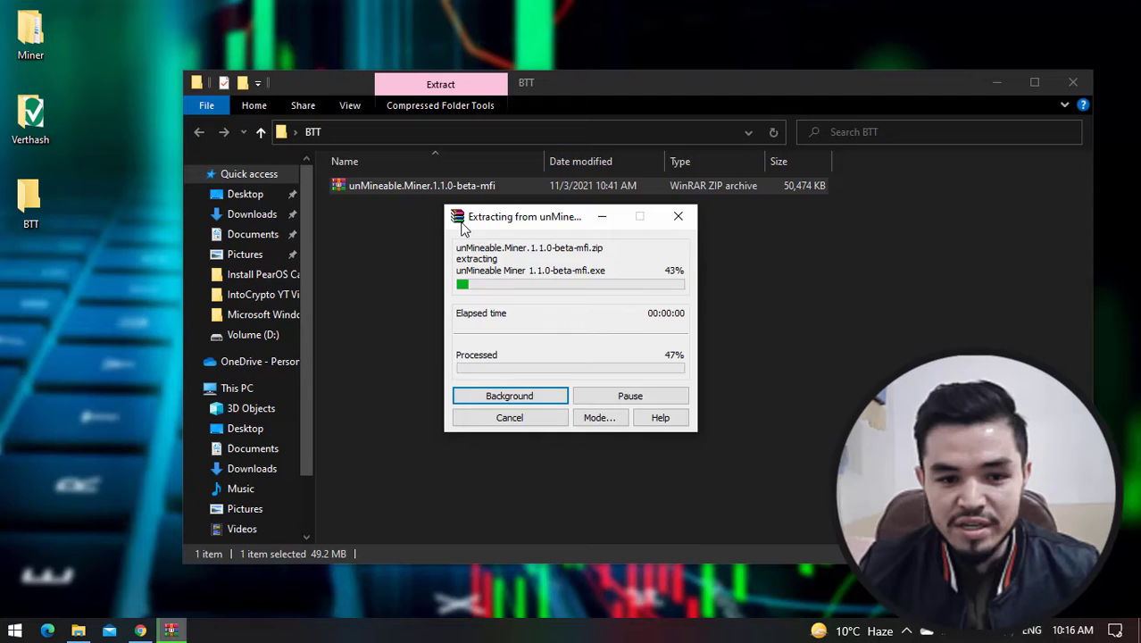
Launch the extracted unMineable Miner application, minimize the folder window, and choose CPU as the mining hardware
{"action": "left_click", "coordinate": [428, 183]}
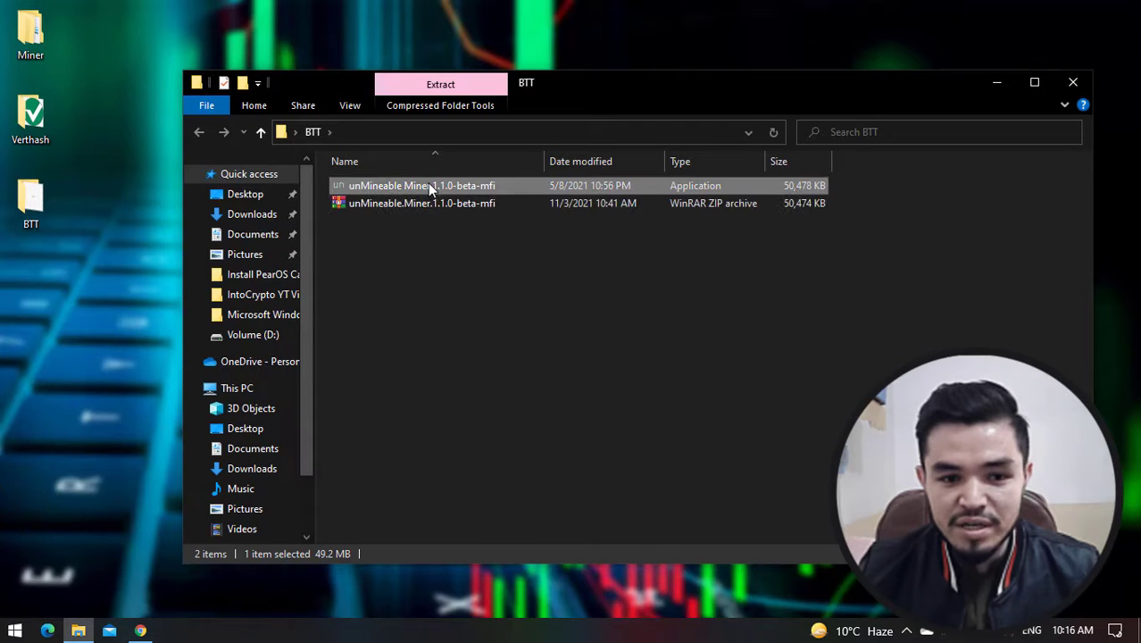
{"action": "double_click", "coordinate": [458, 189]}
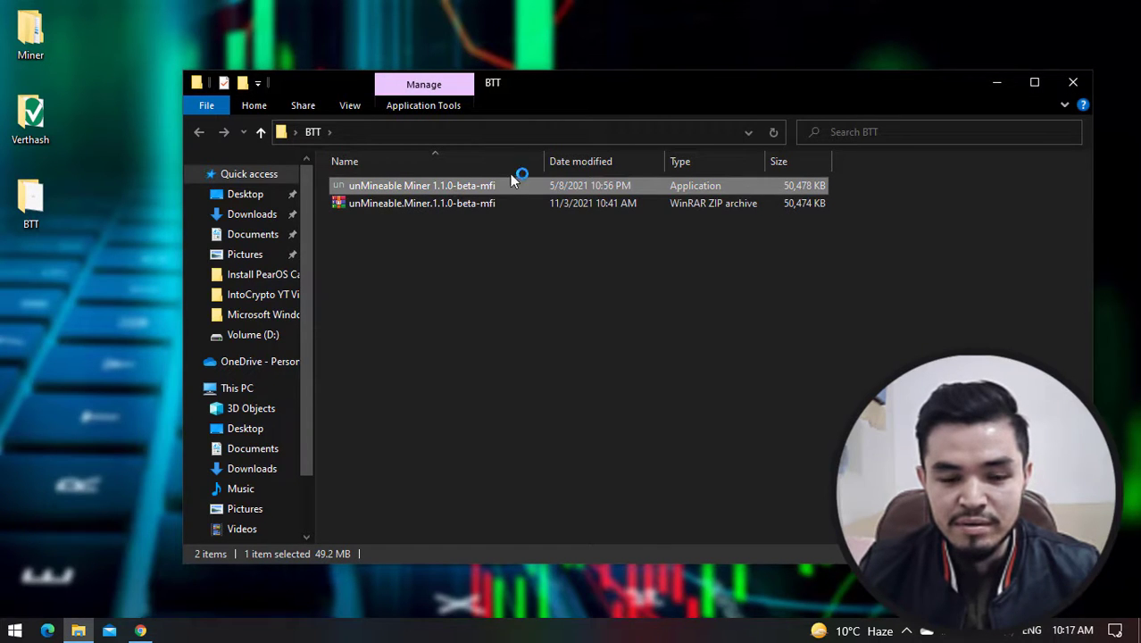
{"action": "left_click", "coordinate": [996, 81]}
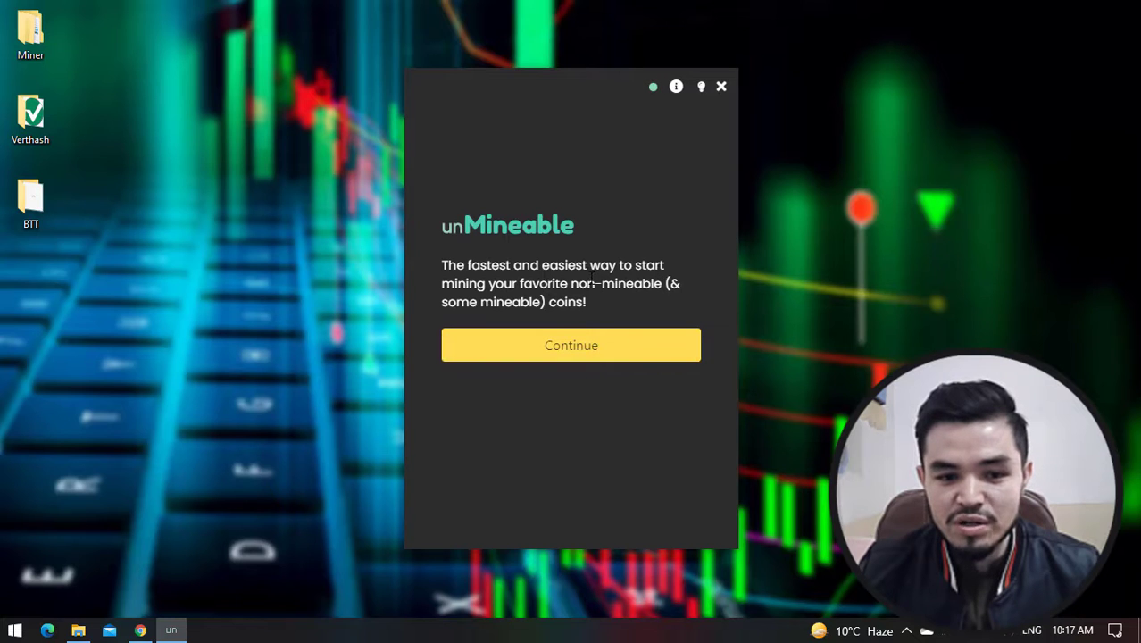
{"action": "left_click", "coordinate": [600, 353]}
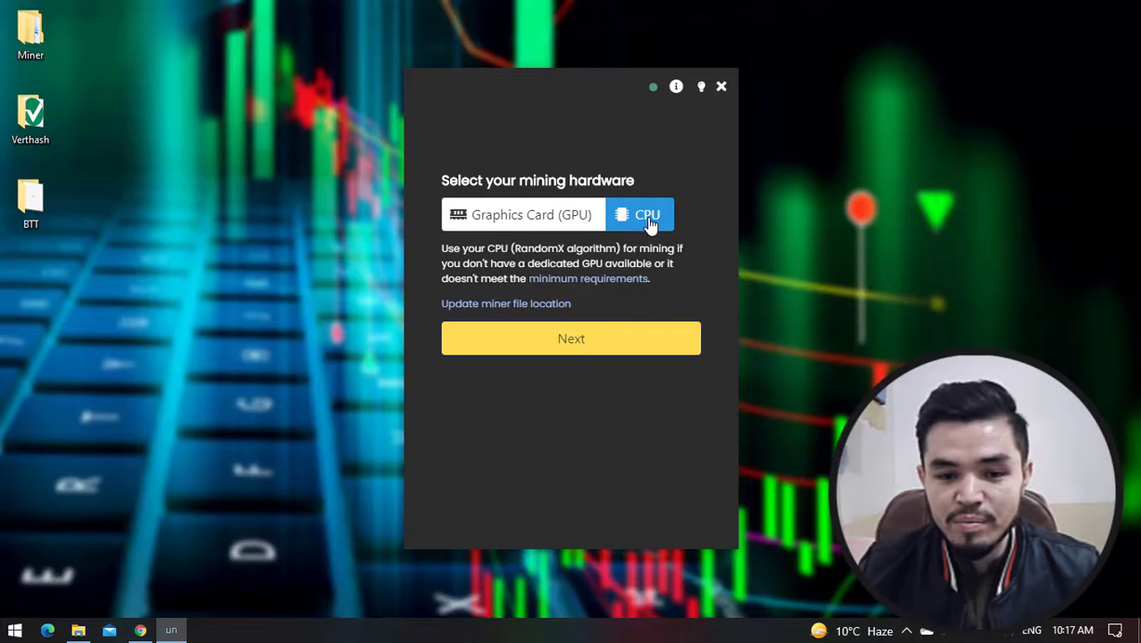
{"action": "left_click", "coordinate": [630, 344]}
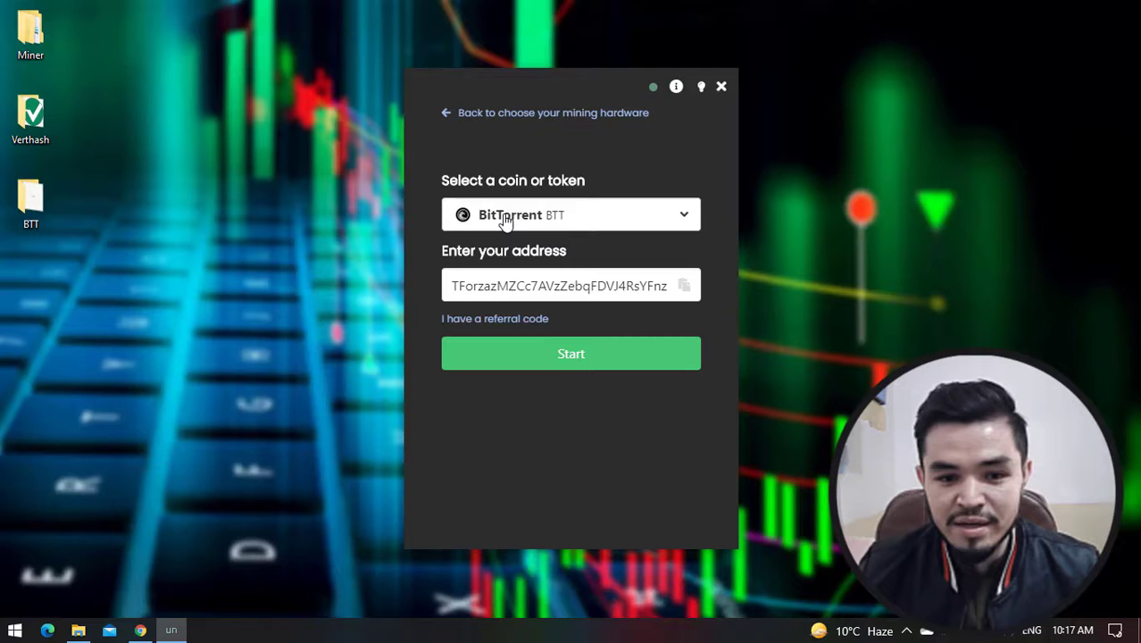
Keep BitTorrent (BTT) as the coin to mine and start mining with the referral code left empty
{"action": "left_click", "coordinate": [571, 216]}
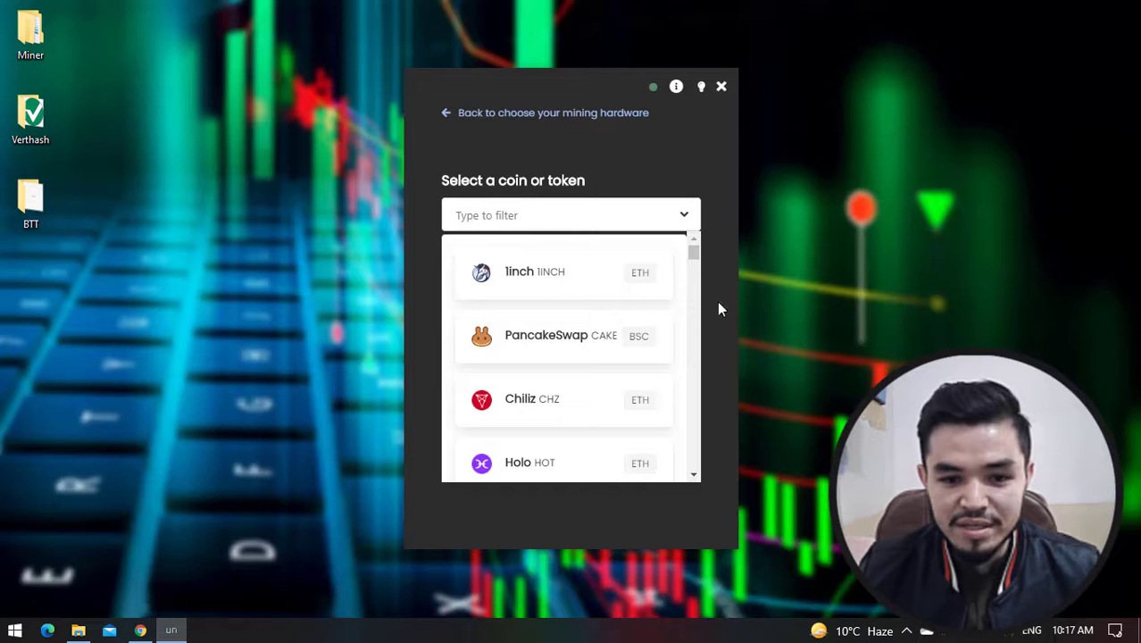
{"action": "left_click", "coordinate": [676, 223]}
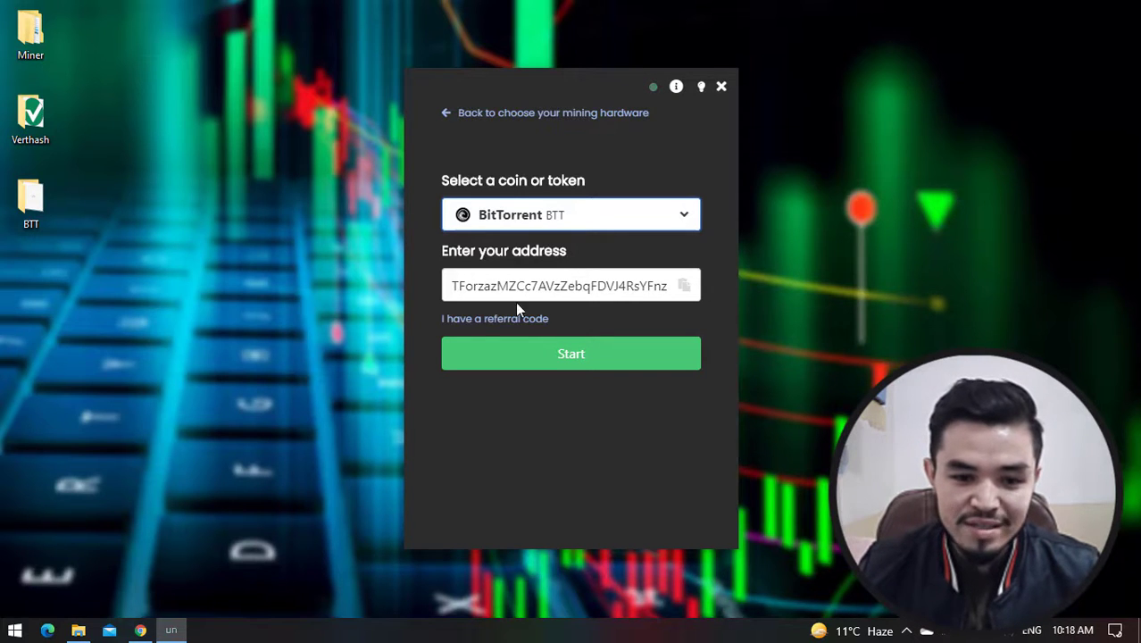
{"action": "left_click", "coordinate": [470, 319]}
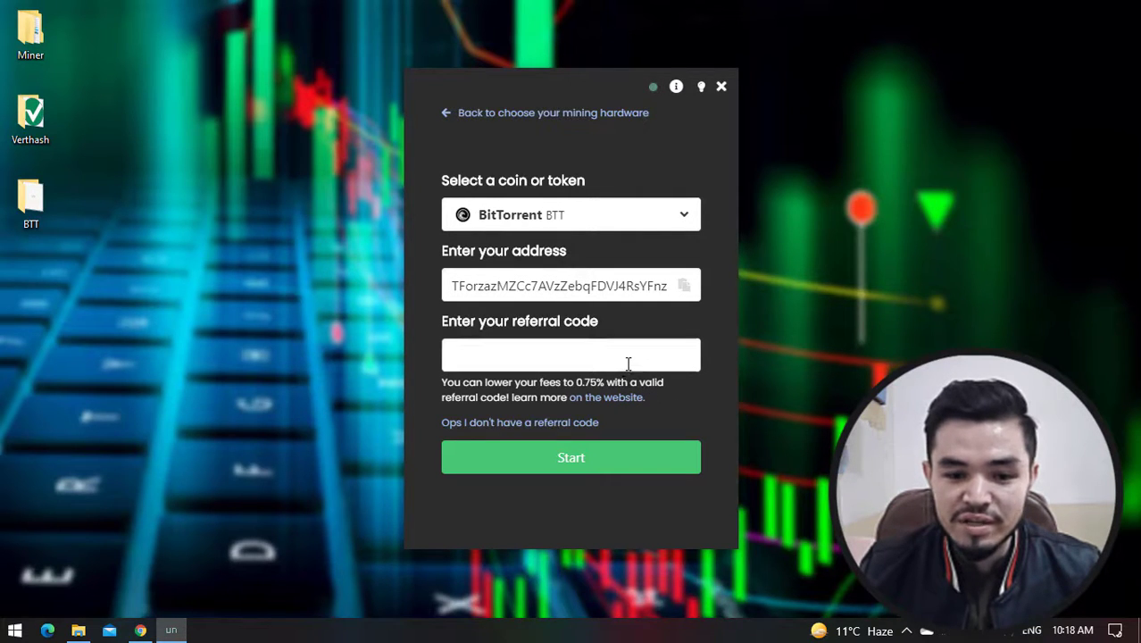
{"action": "left_click", "coordinate": [600, 462]}
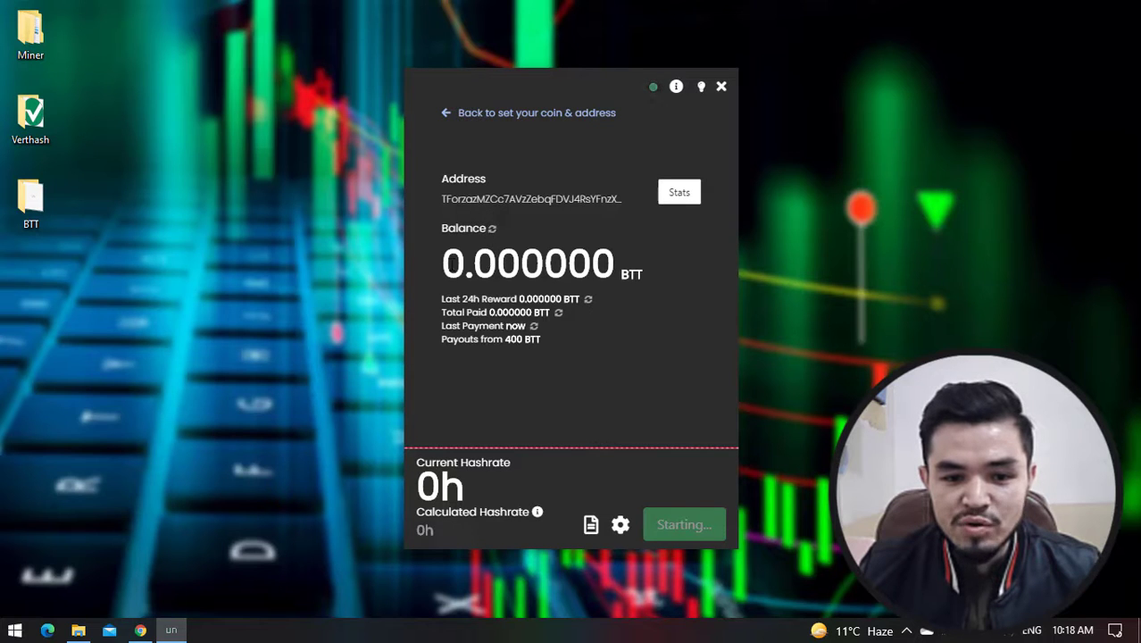
Examine the balance, last 24h reward, total paid and minimum payout figures on the mining dashboard
{"action": "left_click_drag", "start_coordinate": [444, 260], "coordinate": [612, 261]}
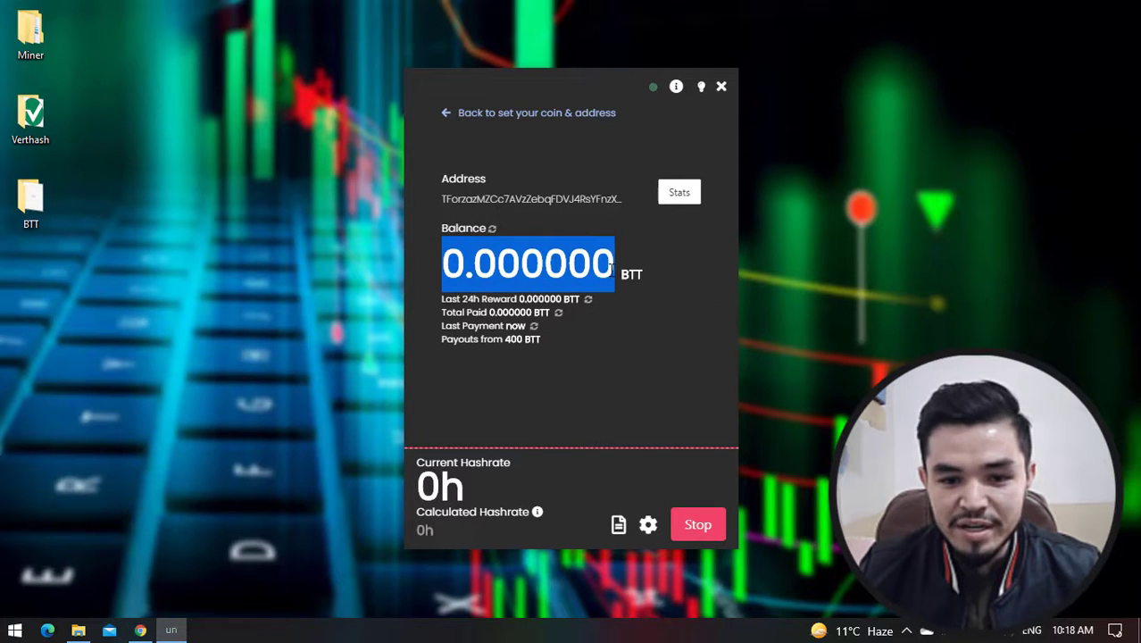
{"action": "left_click_drag", "start_coordinate": [438, 301], "coordinate": [446, 112]}
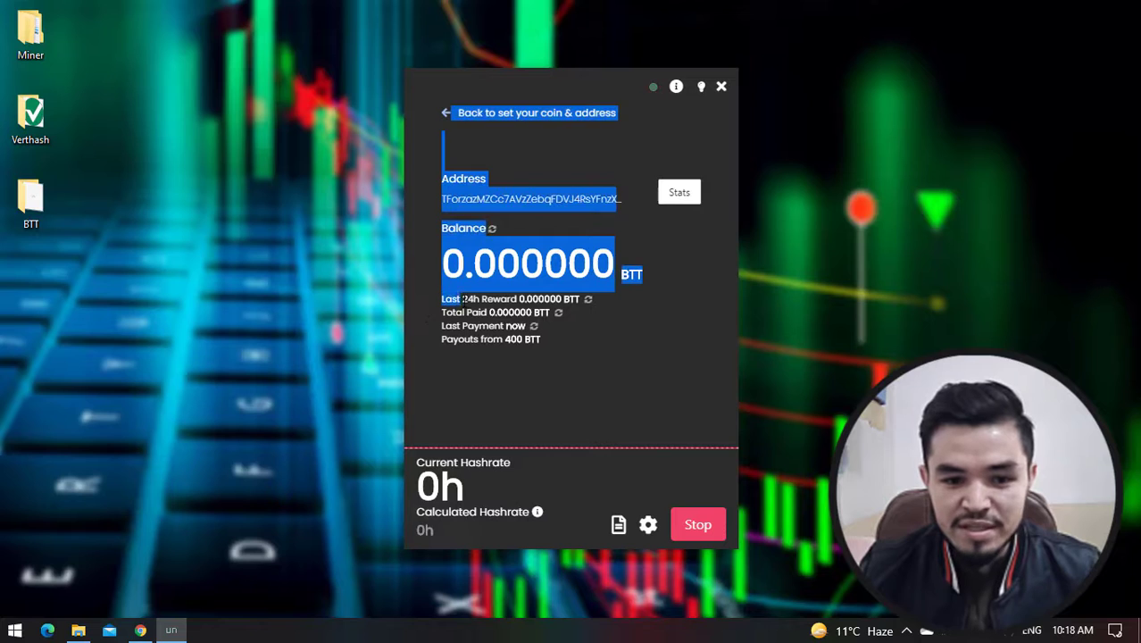
{"action": "left_click", "coordinate": [471, 300]}
{"action": "left_click_drag", "start_coordinate": [443, 312], "coordinate": [447, 114]}
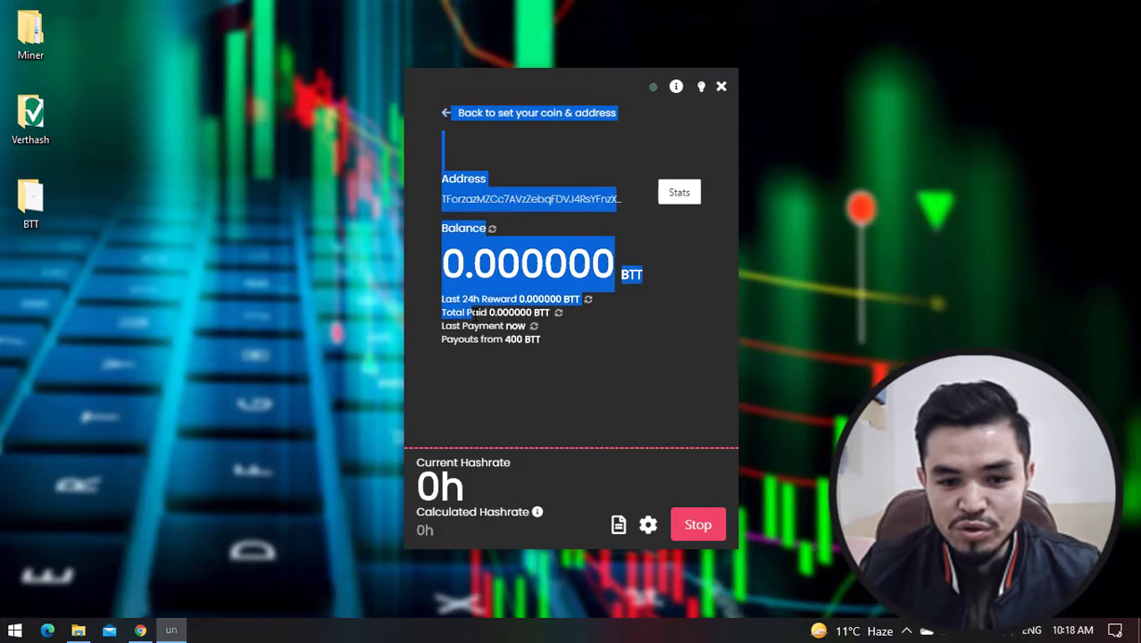
{"action": "left_click", "coordinate": [475, 313]}
{"action": "left_click_drag", "start_coordinate": [437, 342], "coordinate": [445, 113]}
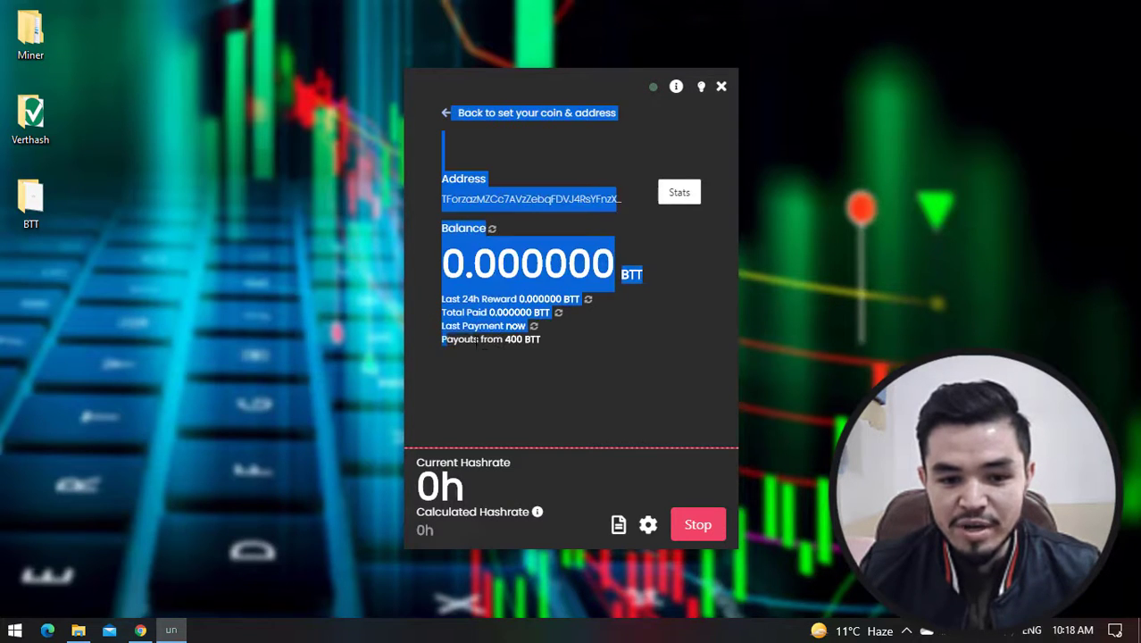
{"action": "left_click_drag", "start_coordinate": [503, 339], "coordinate": [519, 340]}
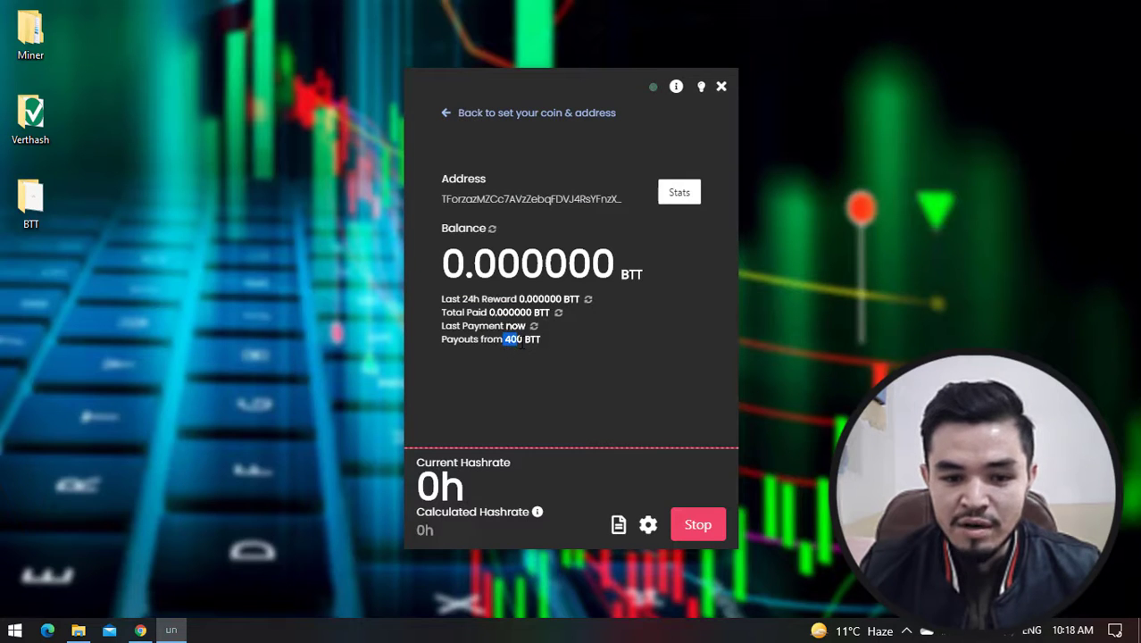
{"action": "left_click", "coordinate": [519, 341]}
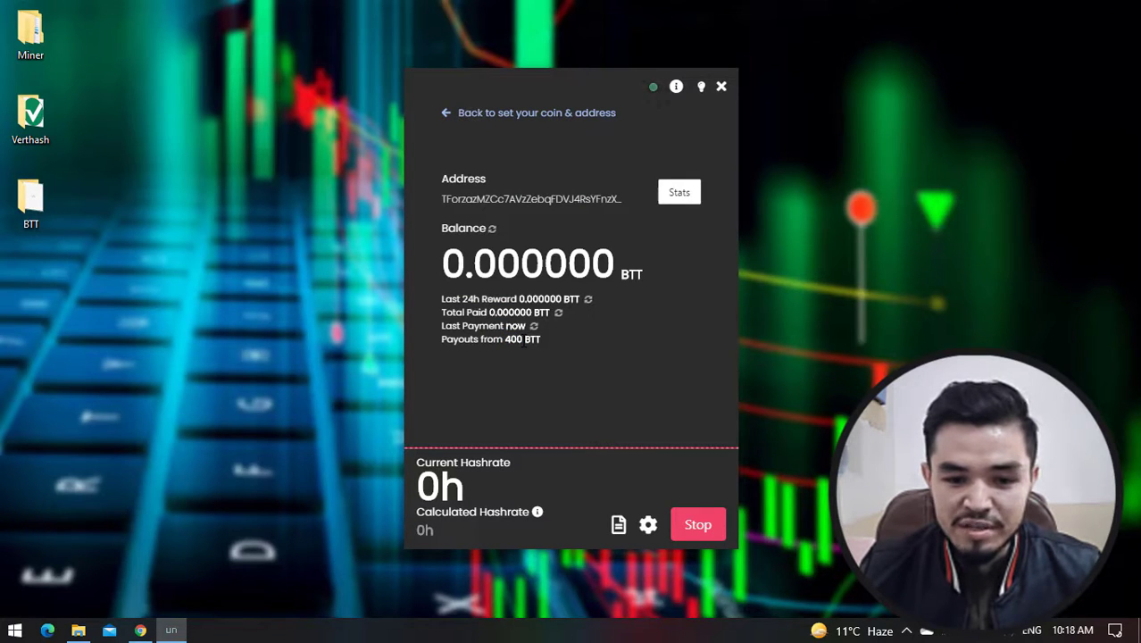
{"action": "mouse_move", "coordinate": [524, 339]}
{"action": "left_mouse_down"}
{"action": "mouse_move", "coordinate": [505, 339]}
{"action": "mouse_move", "coordinate": [517, 339]}
{"action": "left_mouse_up"}
{"action": "left_click", "coordinate": [519, 340]}
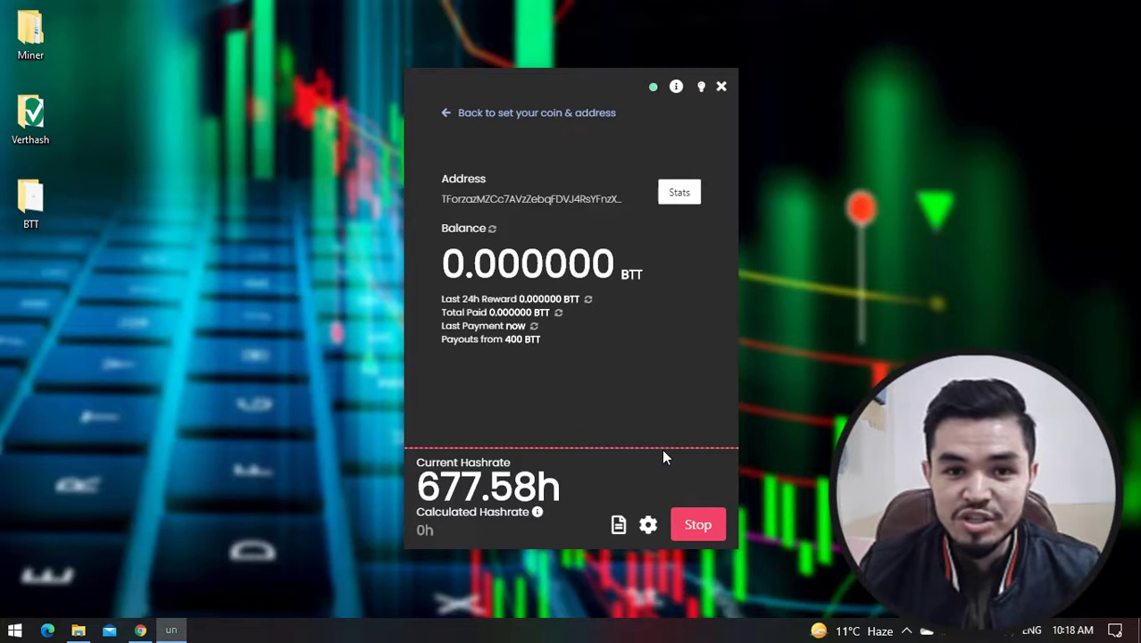
Open the miner settings, look through the options, and toggle mining on app start to On and back to Off
{"action": "left_click", "coordinate": [648, 526]}
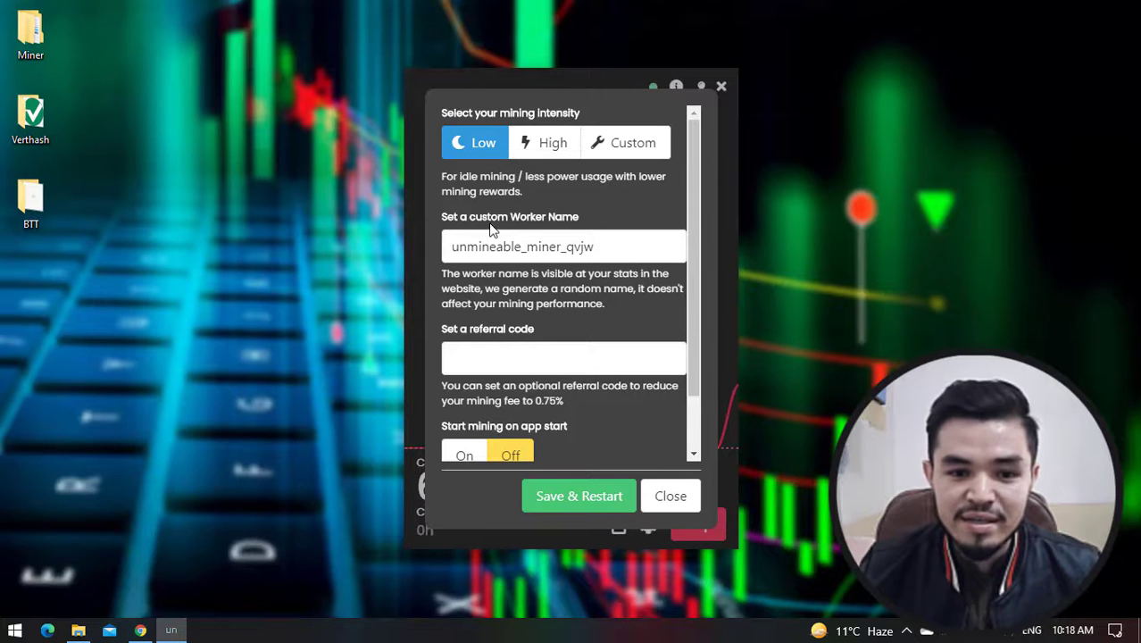
{"action": "scroll", "coordinate": [522, 349], "scroll_direction": "down", "scroll_amount": 2}
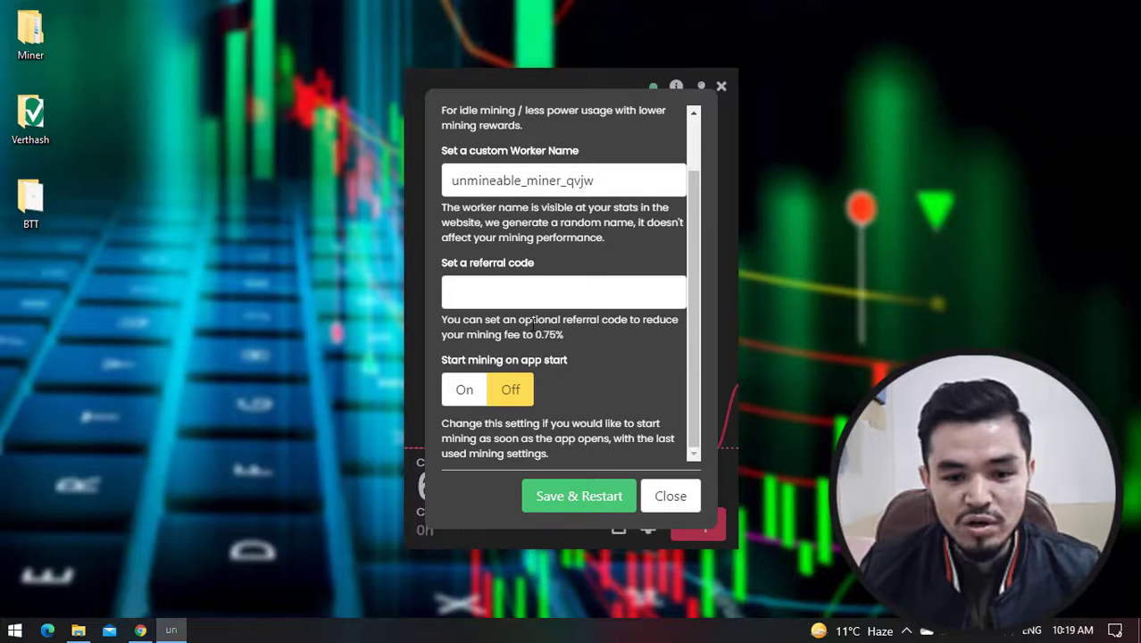
{"action": "left_click", "coordinate": [464, 393]}
{"action": "left_click", "coordinate": [525, 400]}
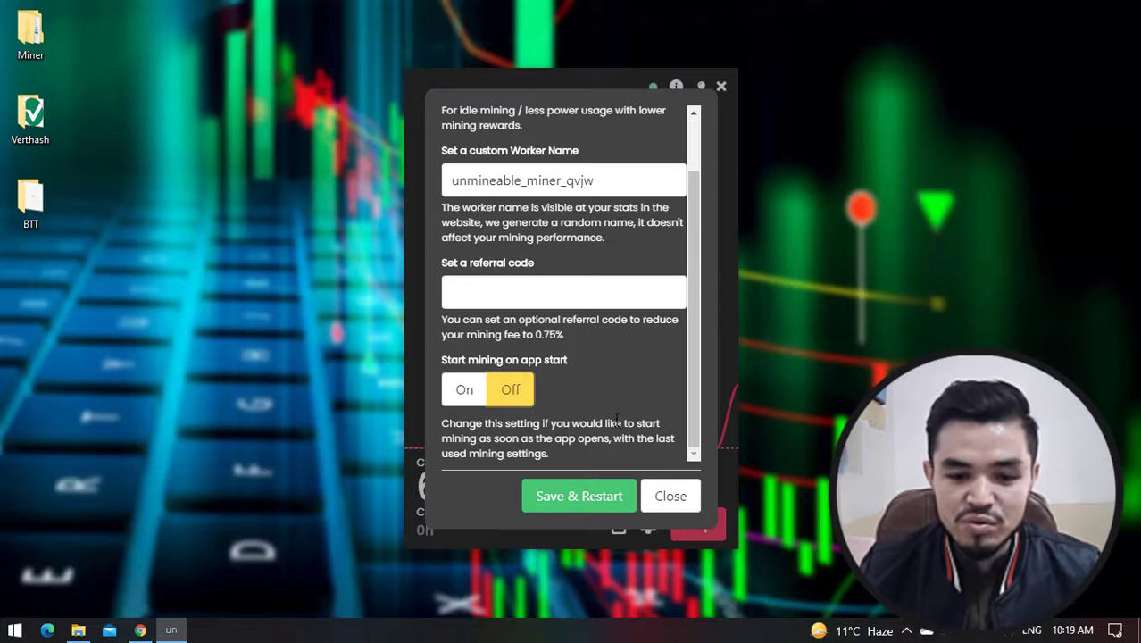
Close the miner settings without saving and examine the current hashrate on the mining dashboard
{"action": "left_click", "coordinate": [687, 500]}
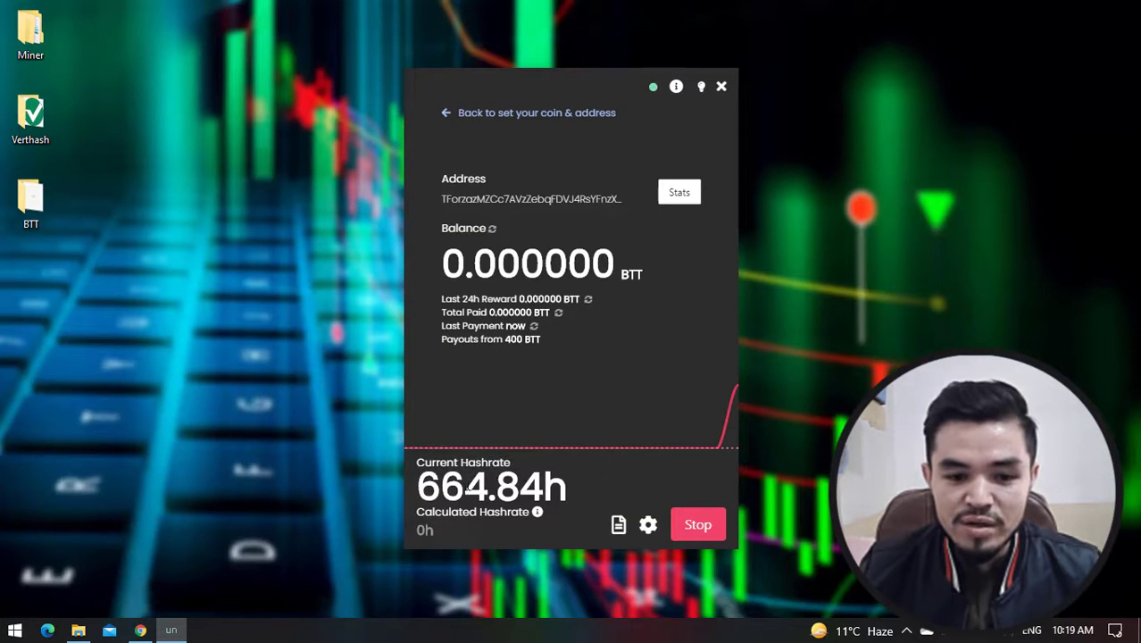
{"action": "left_click_drag", "start_coordinate": [417, 486], "coordinate": [537, 489]}
{"action": "left_click", "coordinate": [558, 488]}
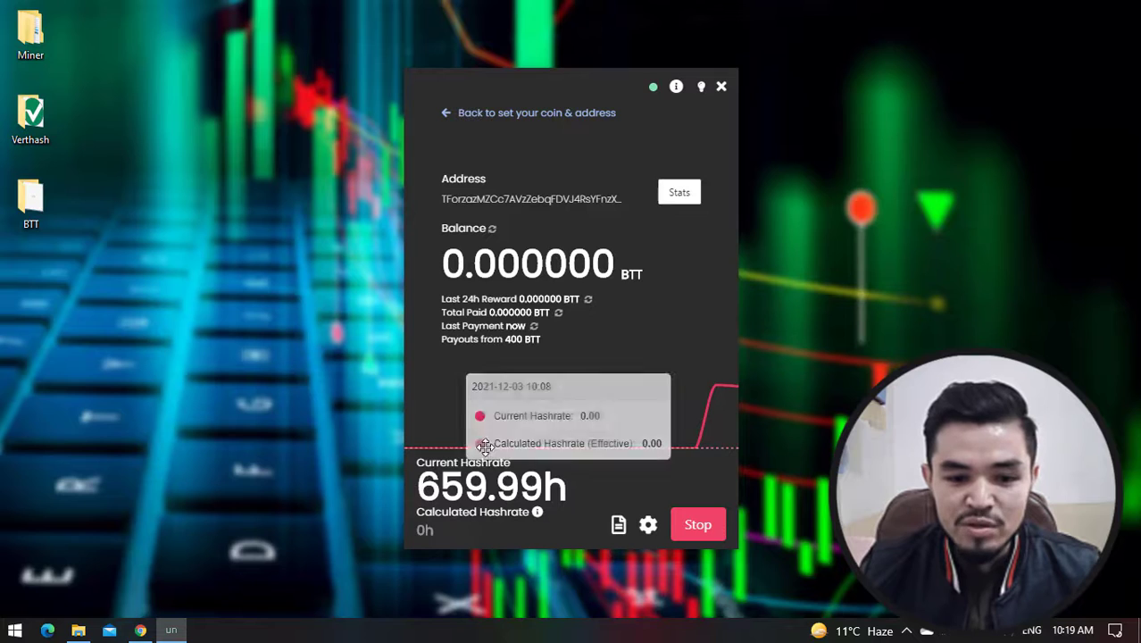
{"action": "left_click_drag", "start_coordinate": [422, 460], "coordinate": [565, 487]}
{"action": "left_click", "coordinate": [564, 486]}
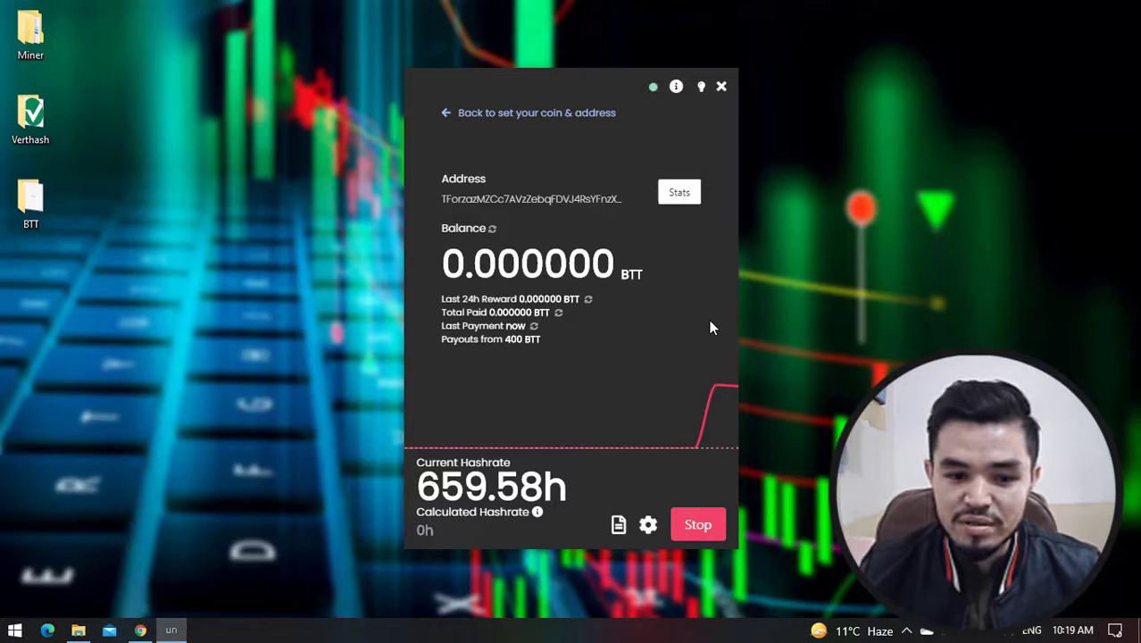
Open the mining address's online stats page in the browser and examine the pool's BTC total and the pending balance overview
{"action": "left_click", "coordinate": [677, 197]}
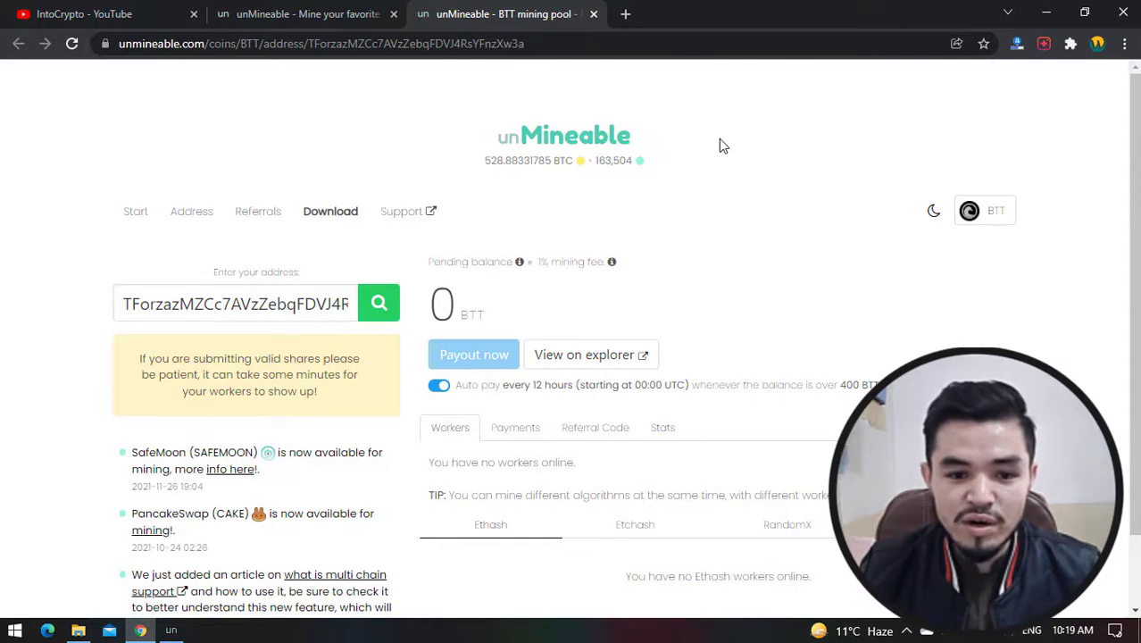
{"action": "scroll", "coordinate": [721, 180], "scroll_direction": "down", "scroll_amount": 1}
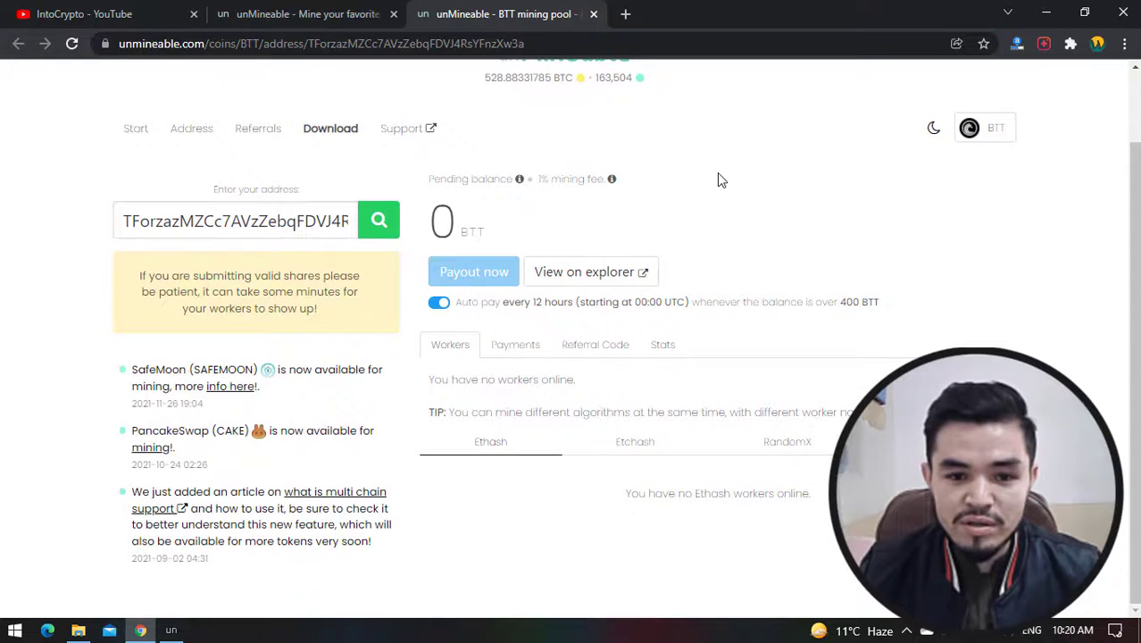
{"action": "scroll", "coordinate": [722, 179], "scroll_direction": "up", "scroll_amount": 1}
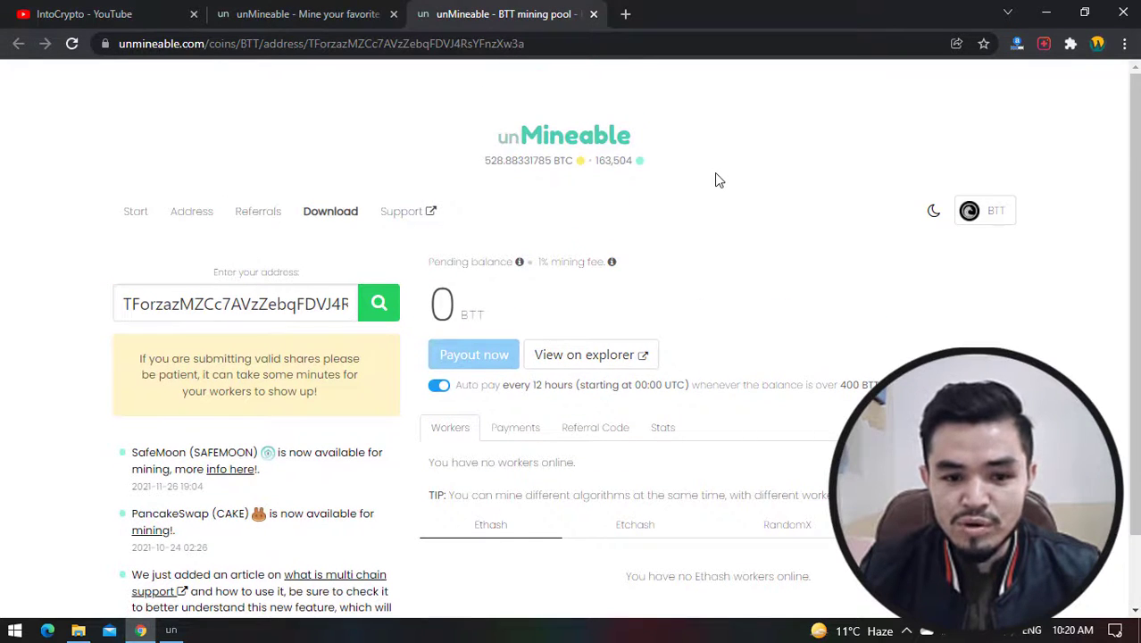
{"action": "scroll", "coordinate": [716, 176], "scroll_direction": "down", "scroll_amount": 1}
{"action": "scroll", "coordinate": [720, 179], "scroll_direction": "up", "scroll_amount": 1}
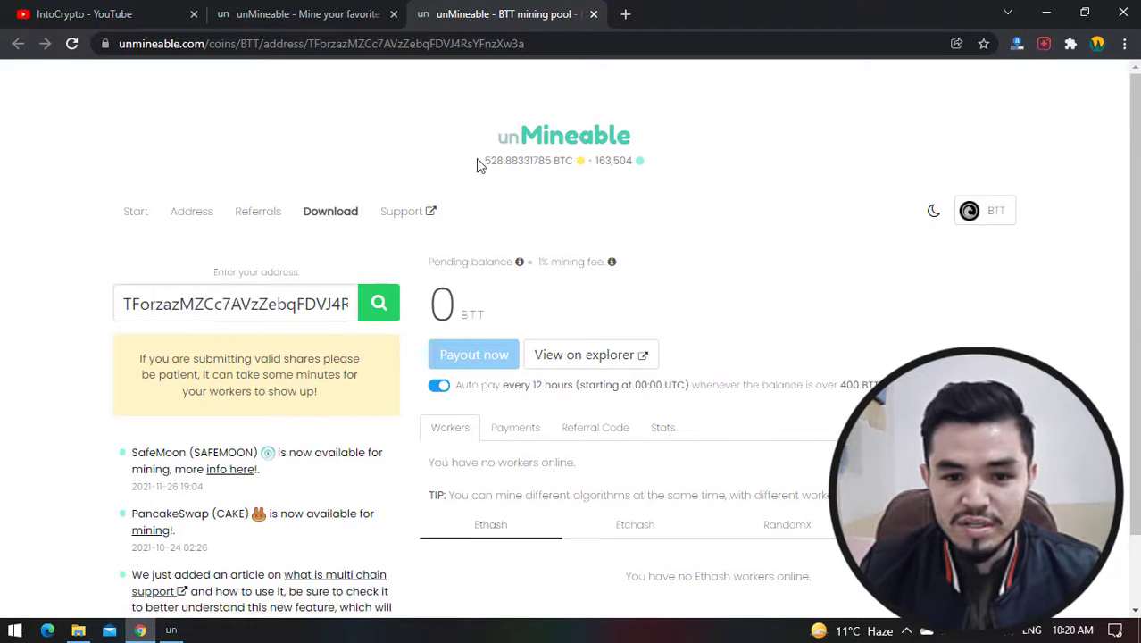
{"action": "left_click_drag", "start_coordinate": [475, 158], "coordinate": [593, 171]}
{"action": "left_click", "coordinate": [719, 187]}
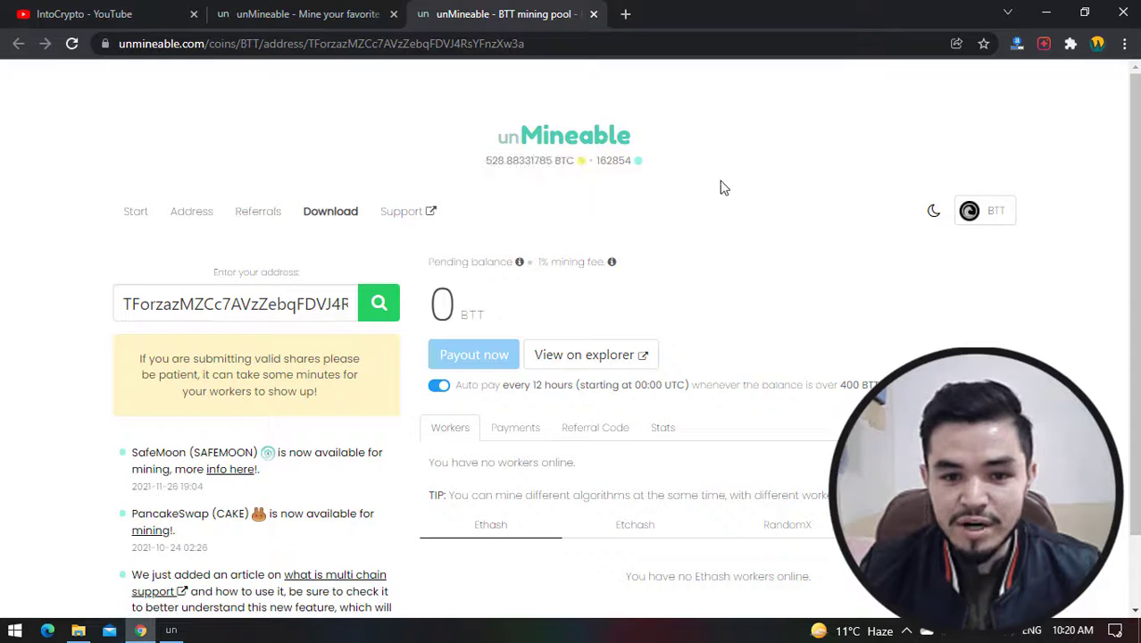
Review the address's workers and payments sections on the pool page, and view its referral code
{"action": "scroll", "coordinate": [625, 206], "scroll_direction": "down", "scroll_amount": 1}
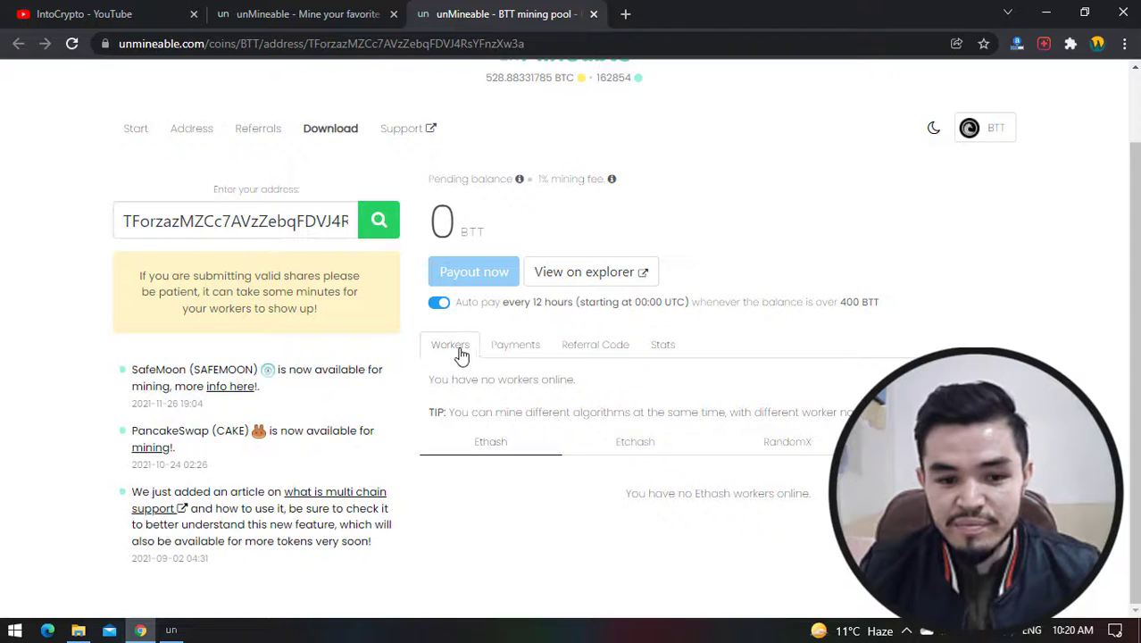
{"action": "left_click", "coordinate": [504, 351]}
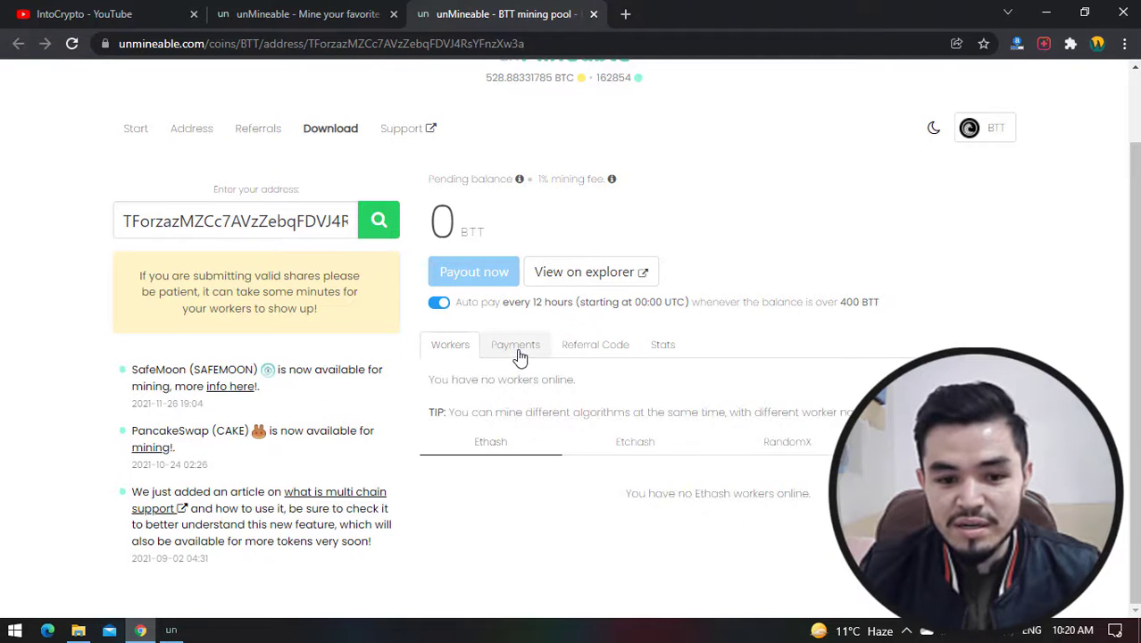
{"action": "left_click", "coordinate": [518, 352]}
{"action": "left_click", "coordinate": [593, 355]}
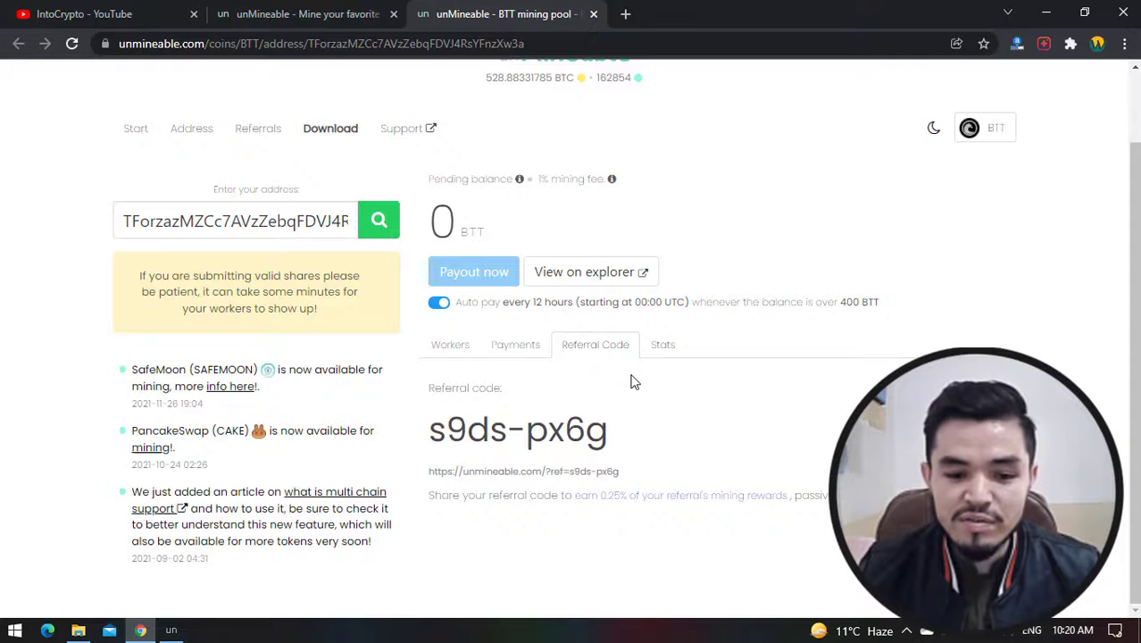
Examine the address's detailed stats on balances, rewards, payment threshold and mining fee, and minimize the browser to return to the miner
{"action": "left_click", "coordinate": [658, 350]}
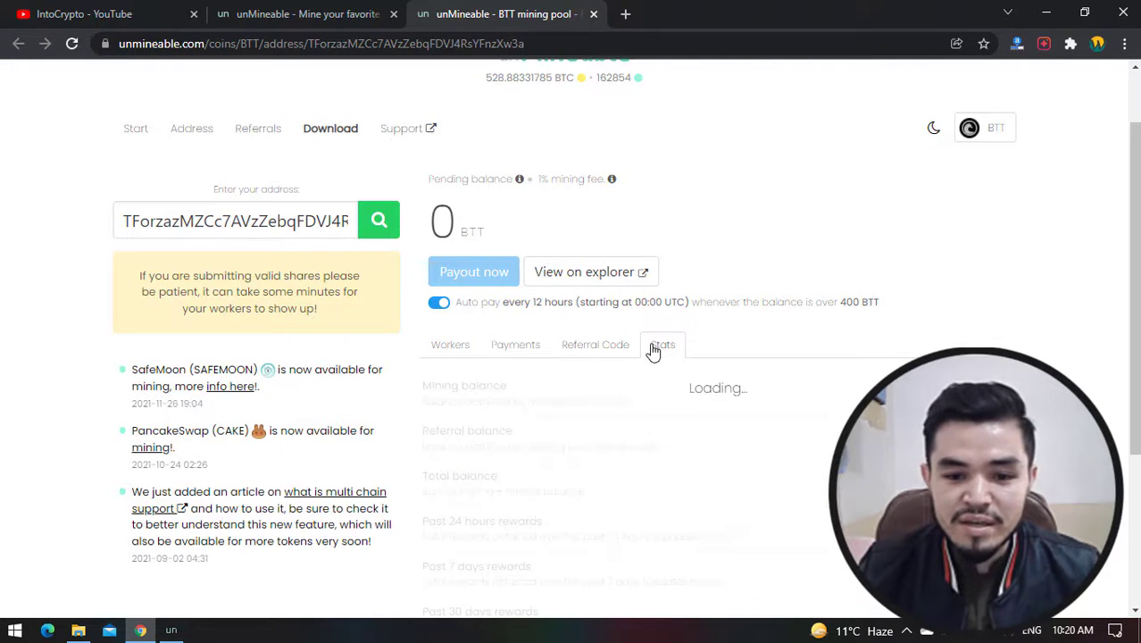
{"action": "scroll", "coordinate": [694, 393], "scroll_direction": "down", "scroll_amount": 3}
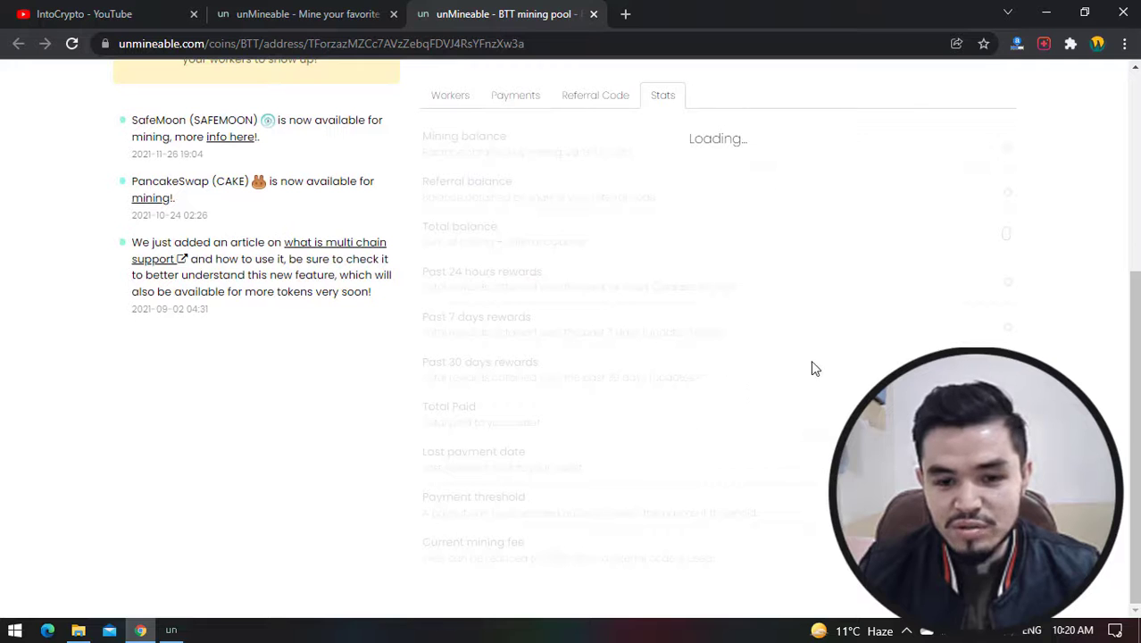
{"action": "scroll", "coordinate": [821, 366], "scroll_direction": "up", "scroll_amount": 3}
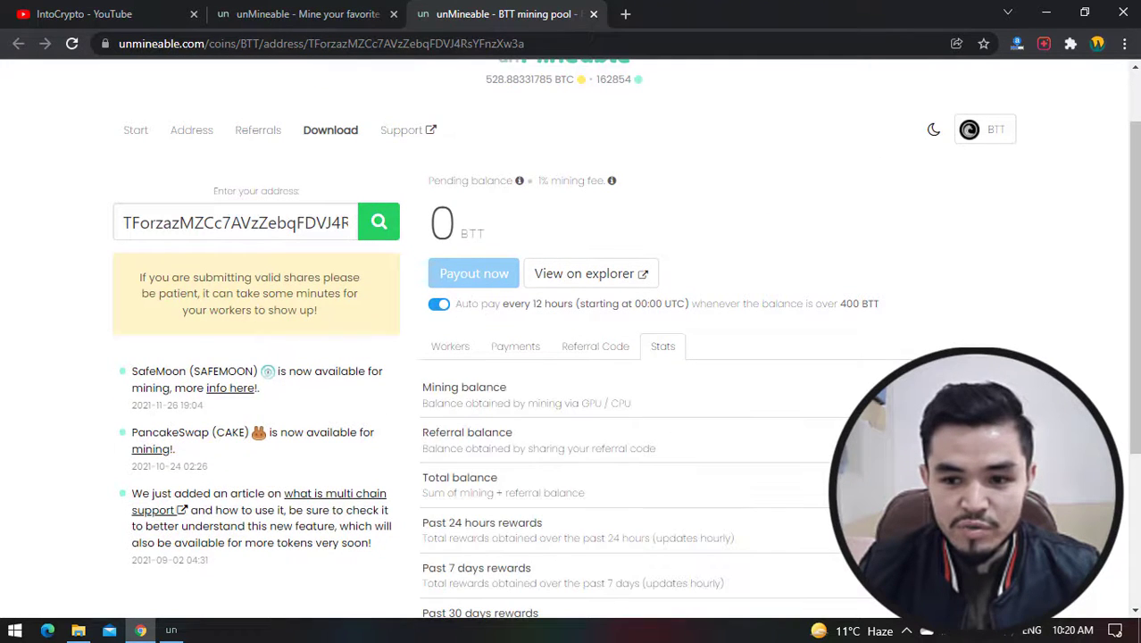
{"action": "scroll", "coordinate": [426, 273], "scroll_direction": "down", "scroll_amount": 2}
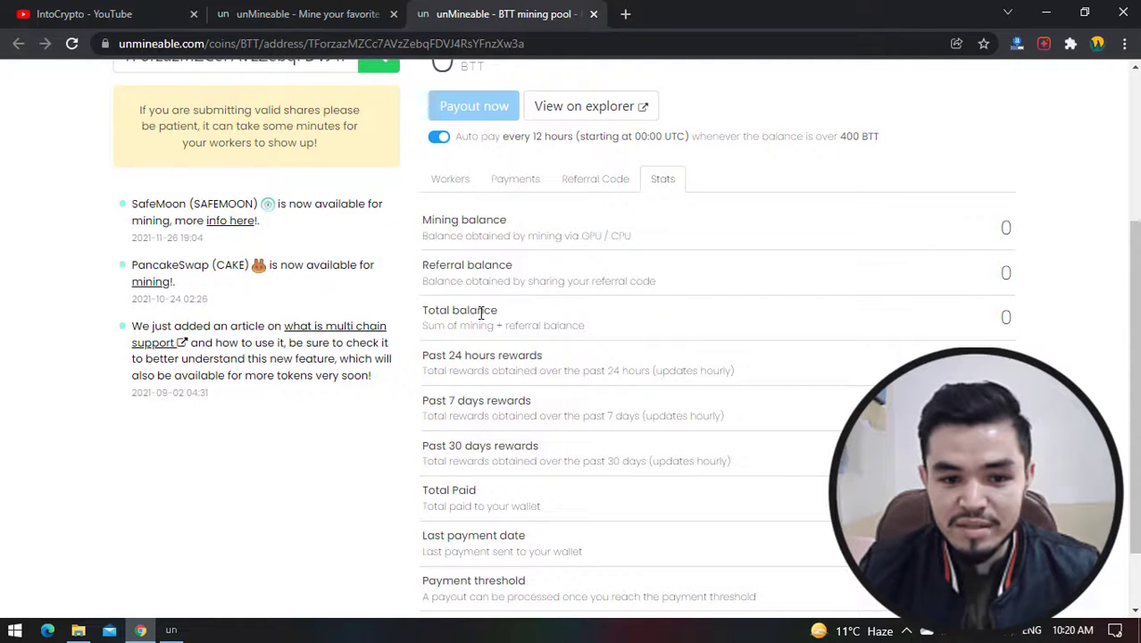
{"action": "scroll", "coordinate": [566, 368], "scroll_direction": "down", "scroll_amount": 1}
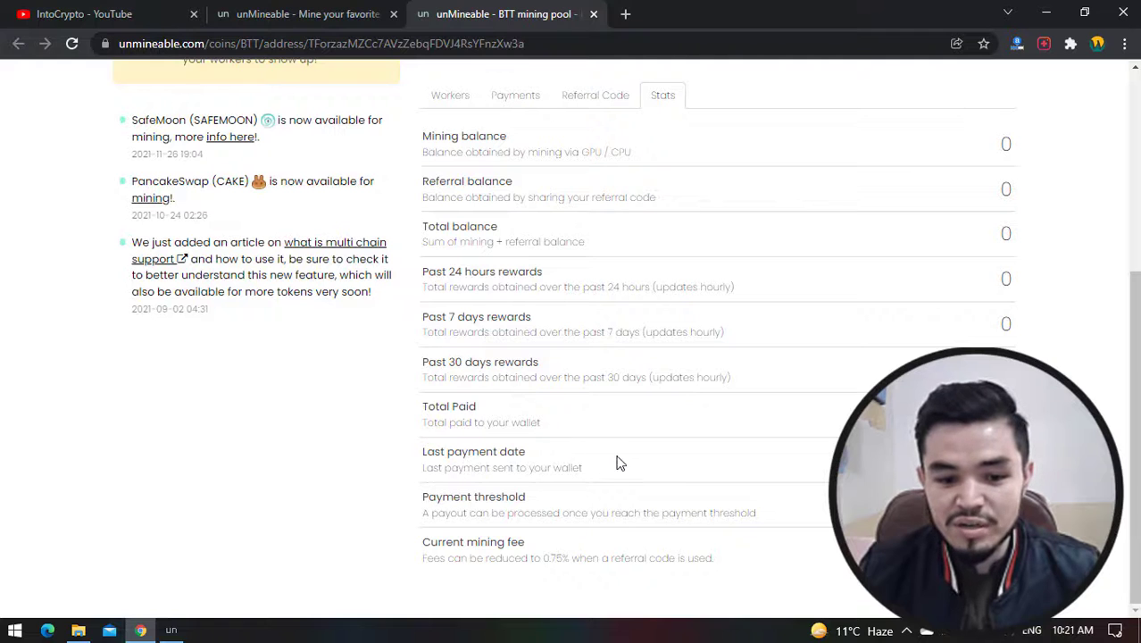
{"action": "scroll", "coordinate": [744, 499], "scroll_direction": "up", "scroll_amount": 4}
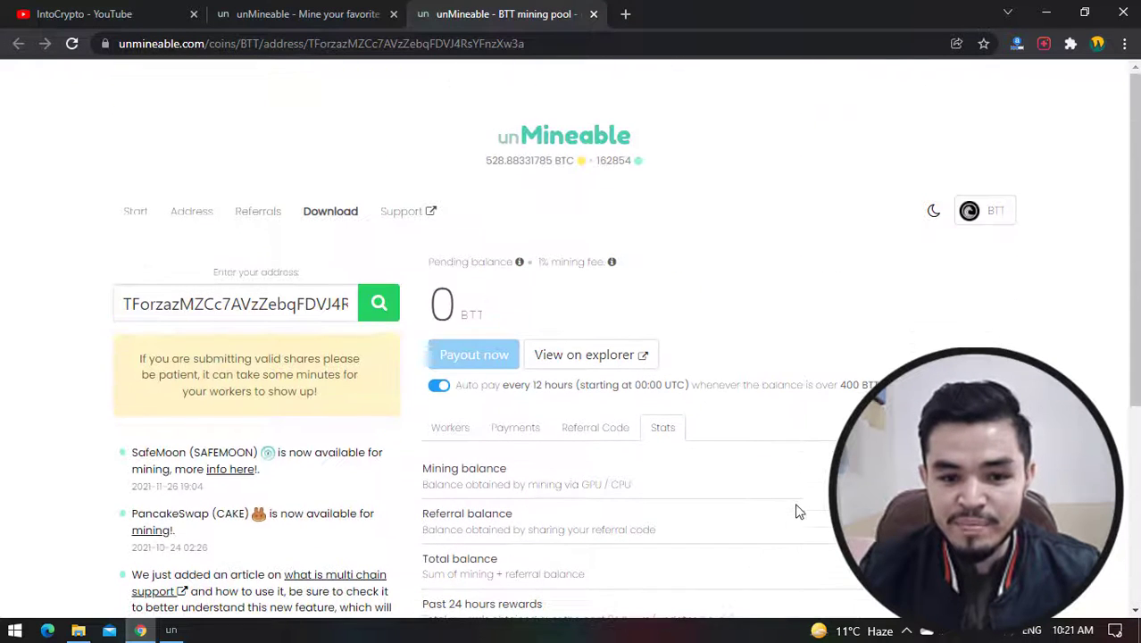
{"action": "left_click", "coordinate": [1047, 13]}
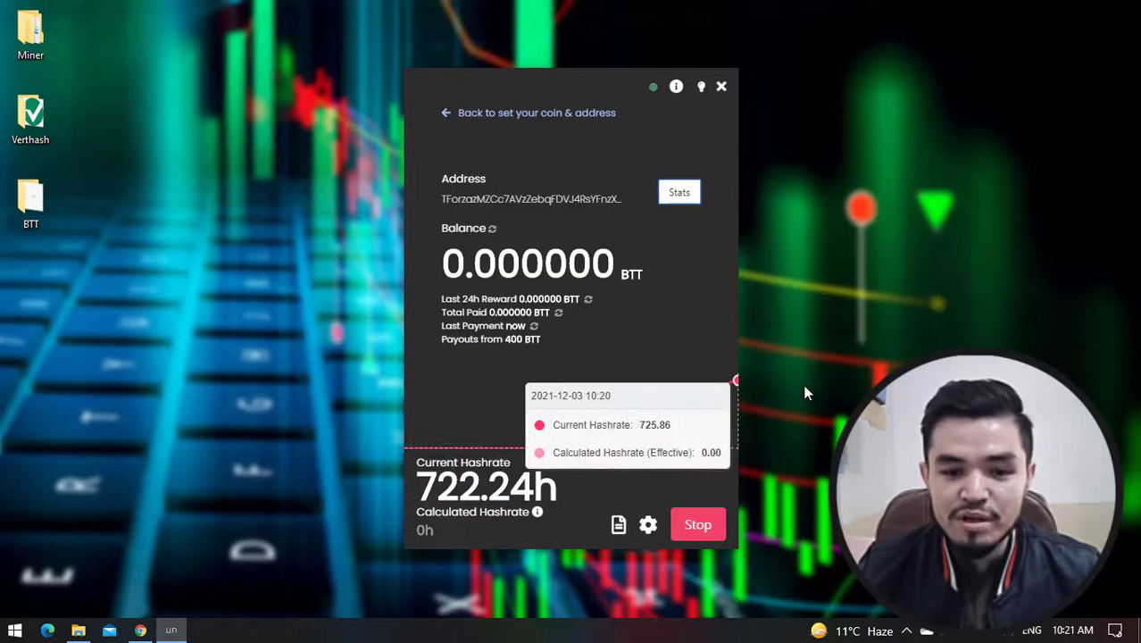